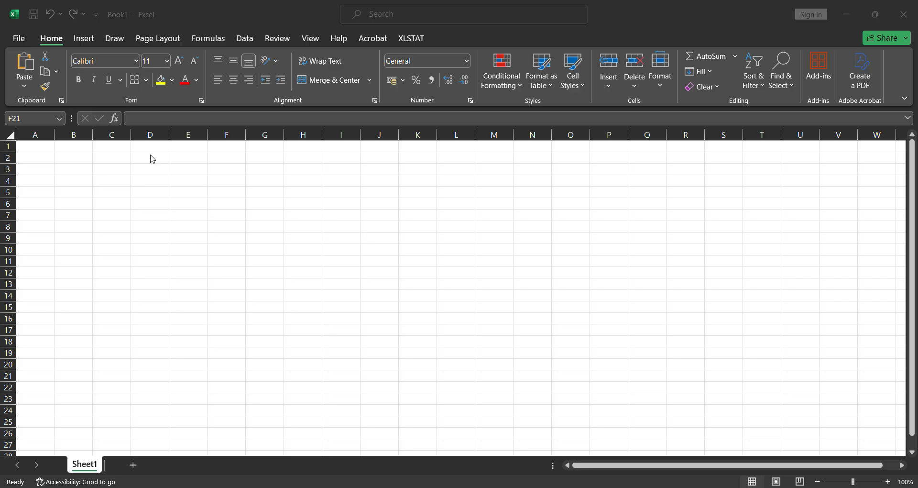
# - Examine the list of recent workbooks available for opening
pyautogui.click(25, 41)
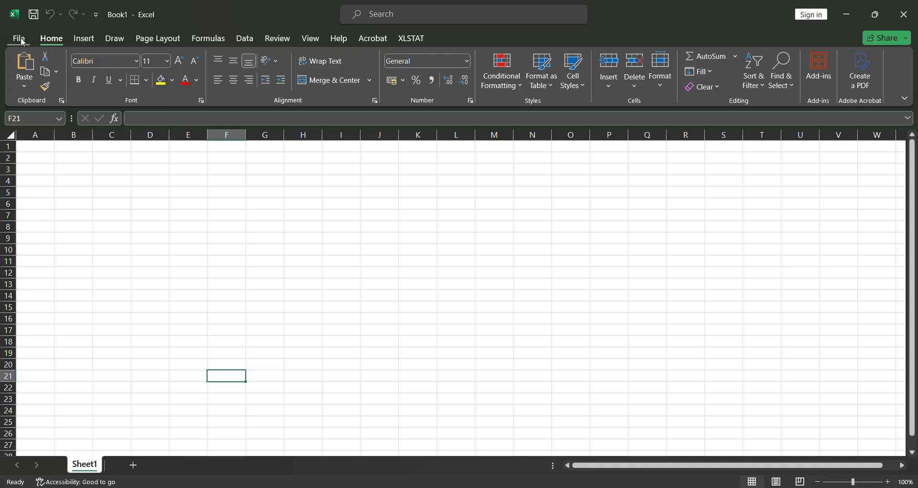
pyautogui.click(24, 41)
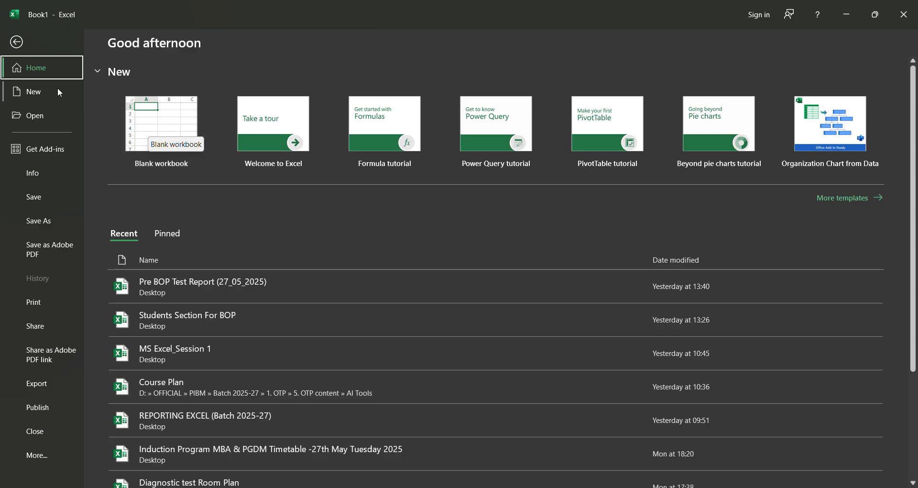
pyautogui.click(53, 123)
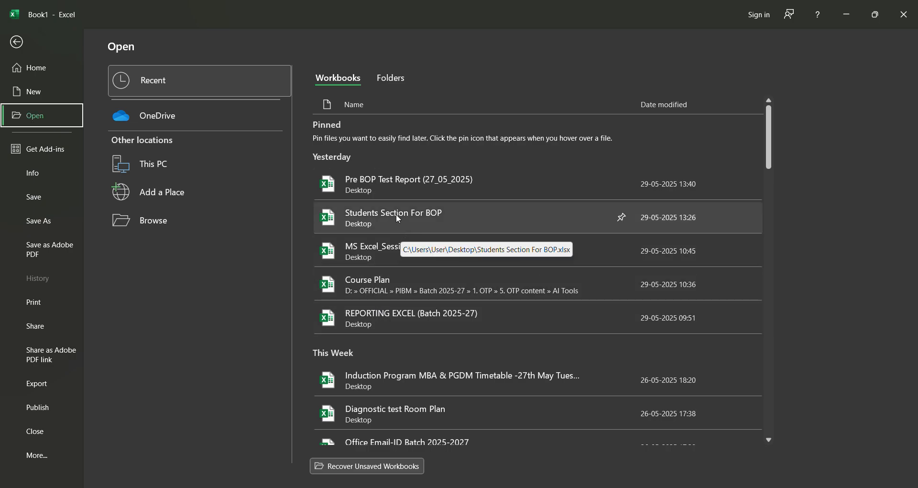
pyautogui.scroll(-5, 398, 233)
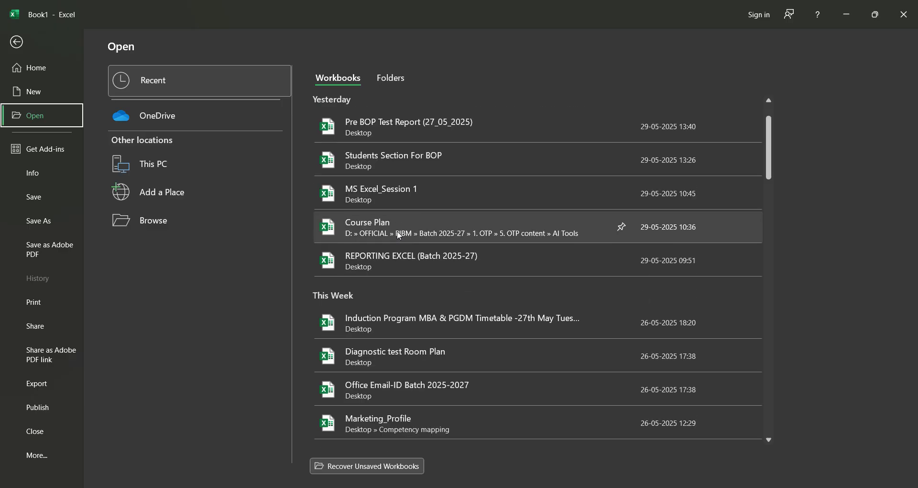
pyautogui.scroll(-15, 397, 234)
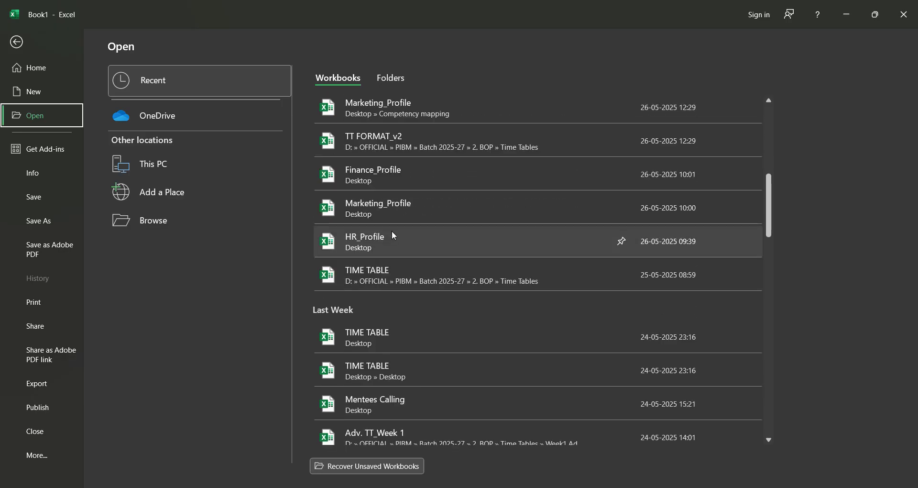
pyautogui.scroll(-20, 393, 235)
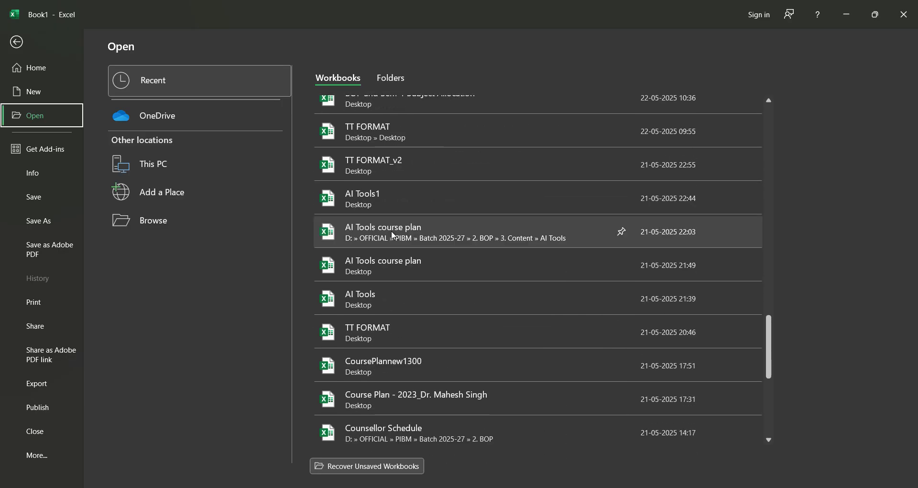
pyautogui.scroll(-10, 393, 235)
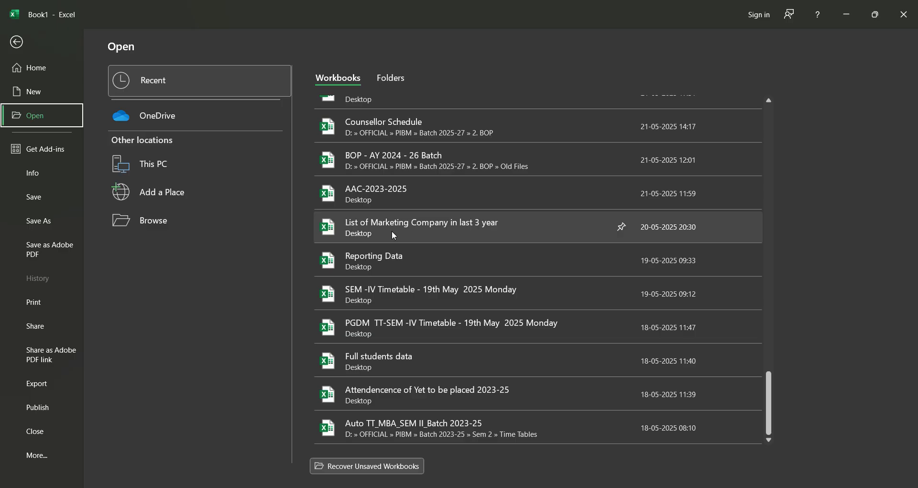
pyautogui.scroll(20, 391, 234)
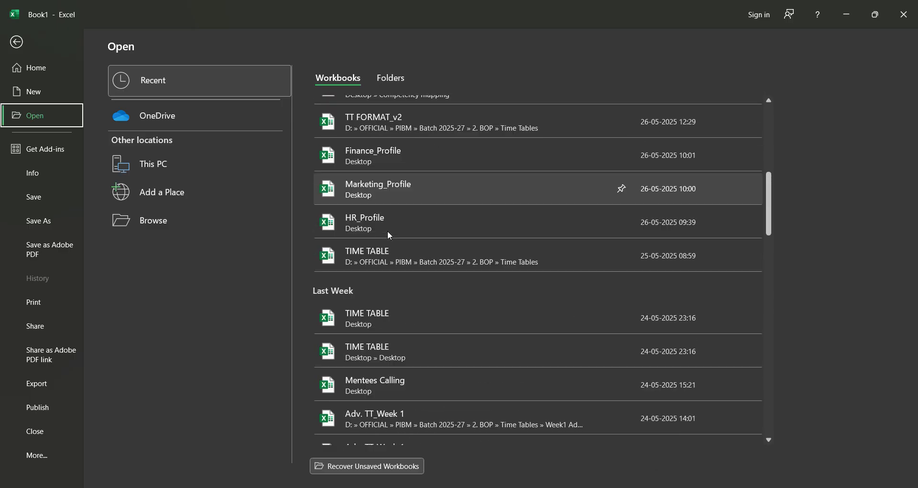
pyautogui.scroll(15, 390, 235)
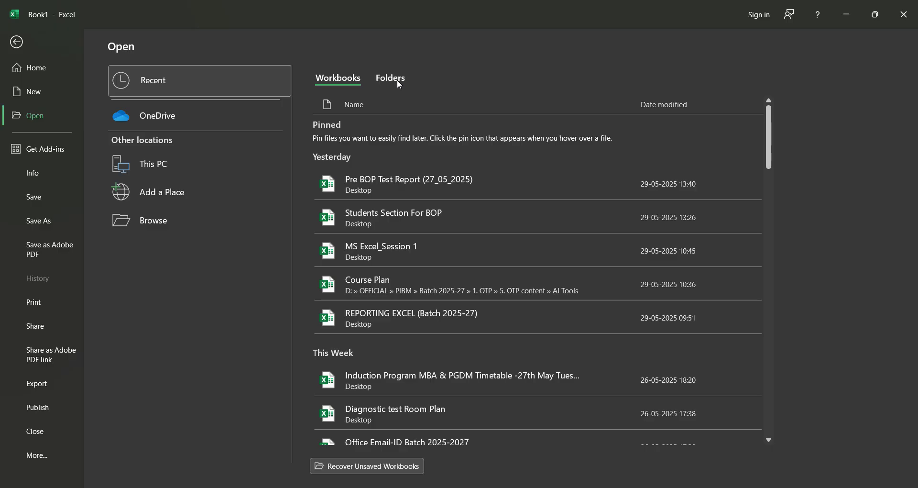
# - Examine the recent folders available for opening files and compare them with the recent workbooks list
pyautogui.click(399, 83)
pyautogui.scroll(-15, 404, 206)
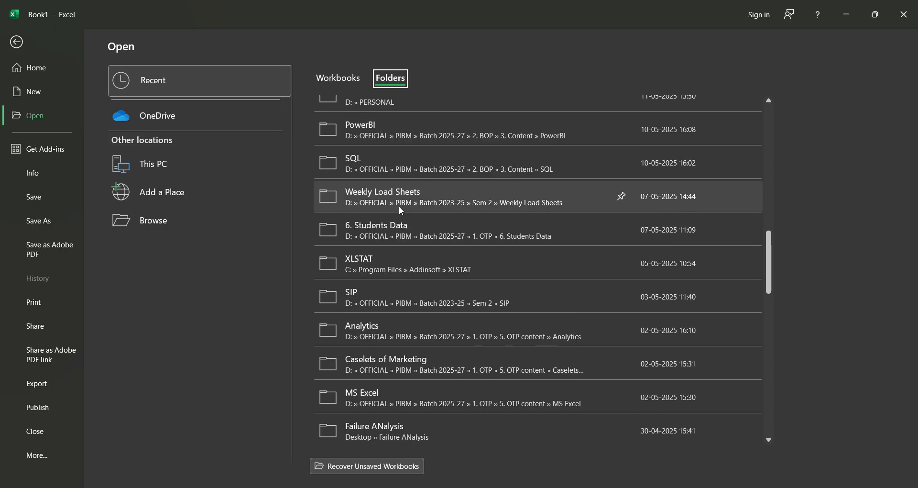
pyautogui.scroll(-5, 401, 211)
pyautogui.scroll(10, 382, 187)
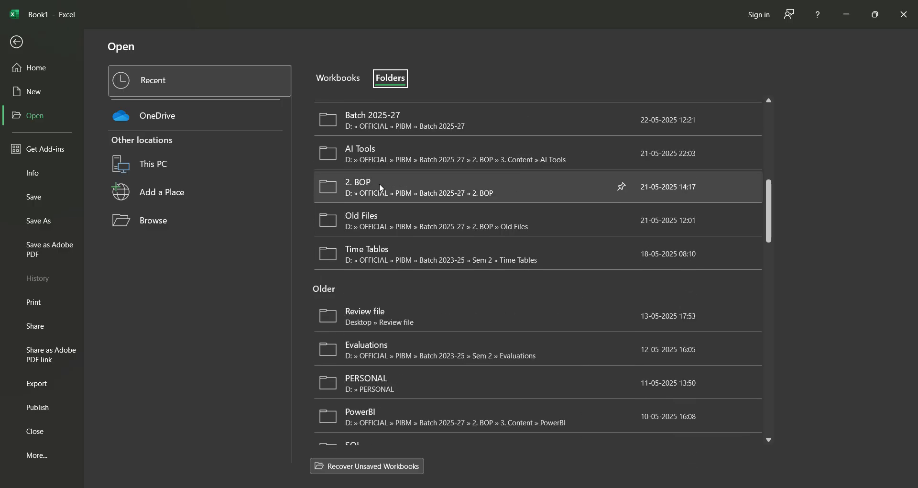
pyautogui.scroll(3, 378, 184)
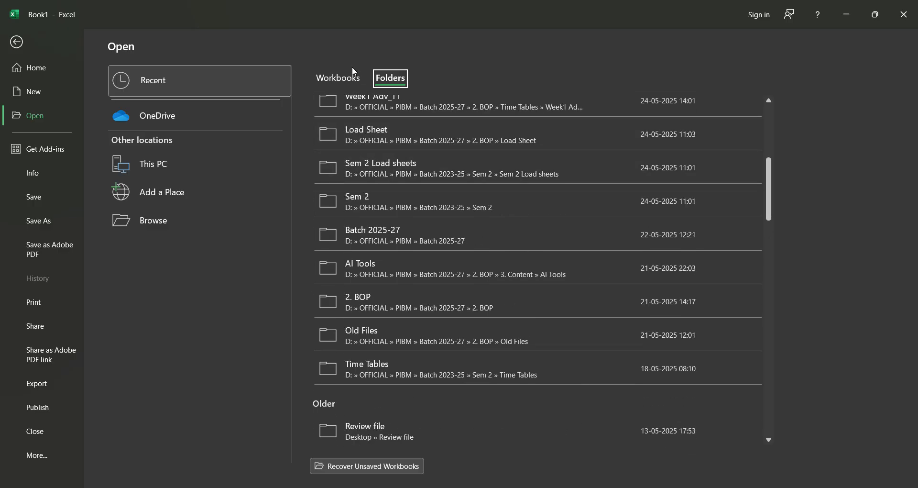
pyautogui.click(353, 81)
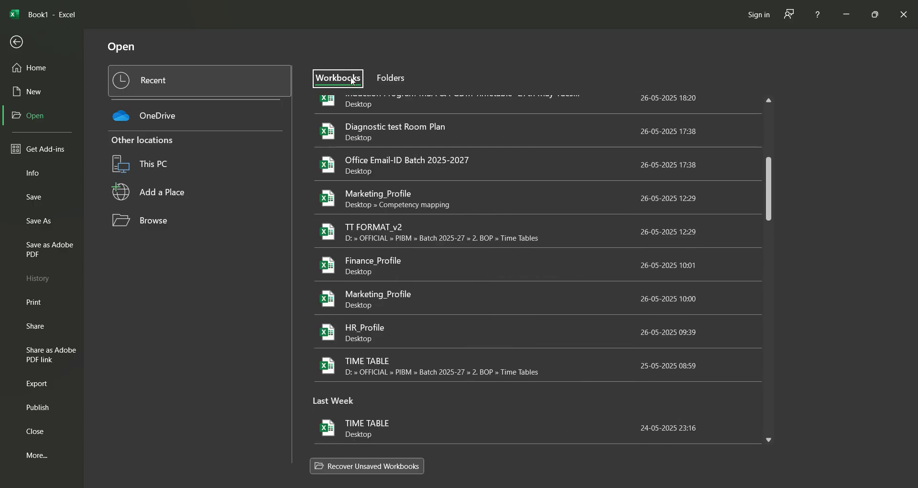
pyautogui.scroll(10, 372, 144)
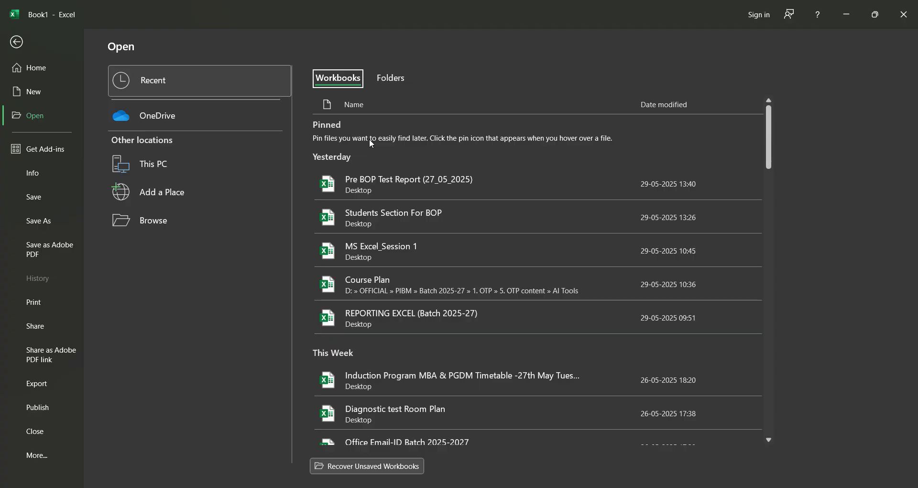
pyautogui.click(396, 78)
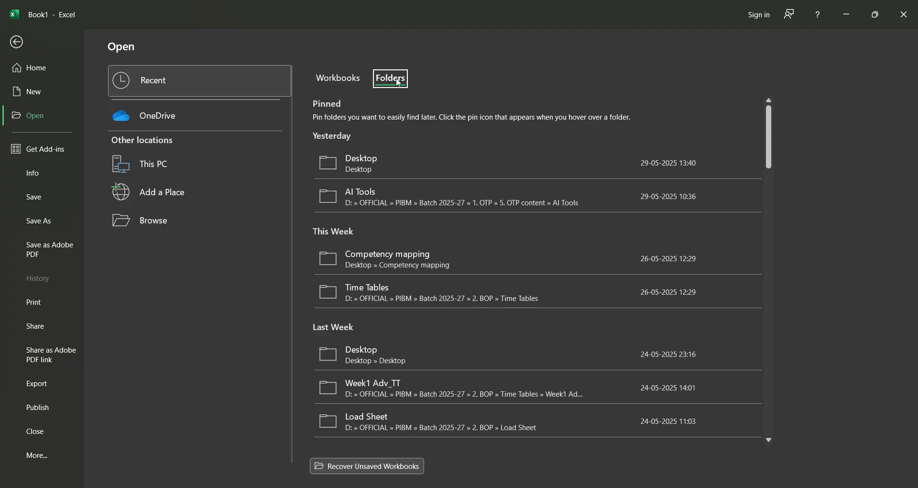
pyautogui.click(340, 79)
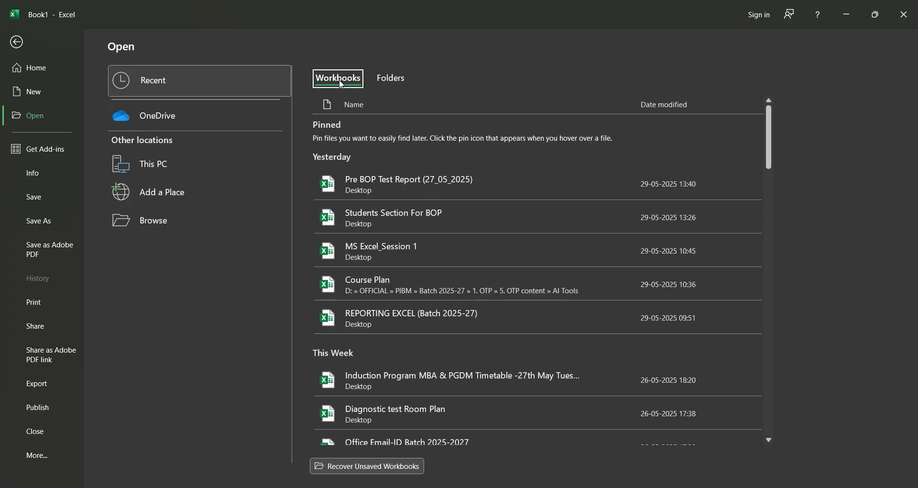
# - Save the blank workbook to the Desktop as an Excel Workbook named "Demo File"
pyautogui.click(50, 196)
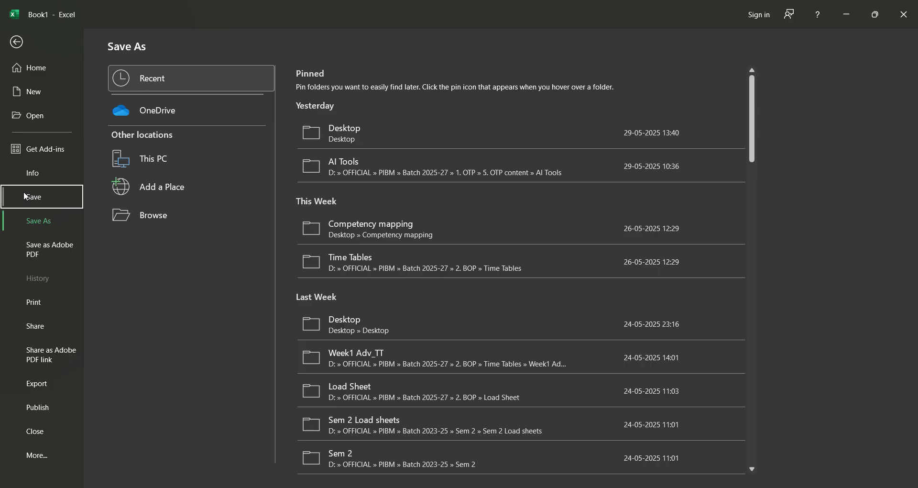
pyautogui.click(171, 223)
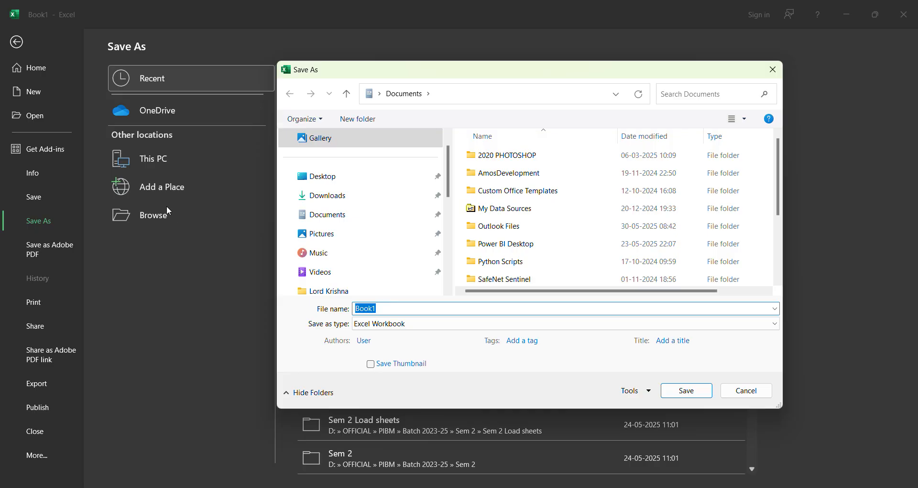
pyautogui.scroll(1, 340, 208)
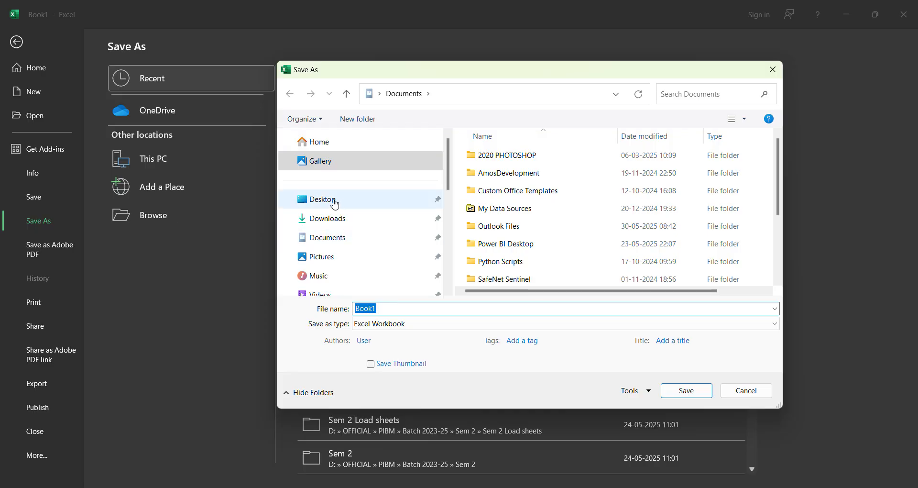
pyautogui.click(335, 203)
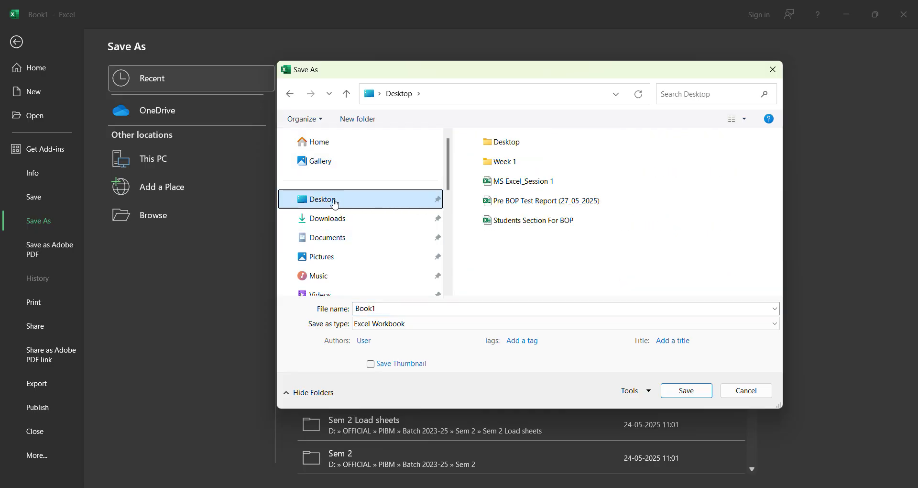
pyautogui.click(389, 312)
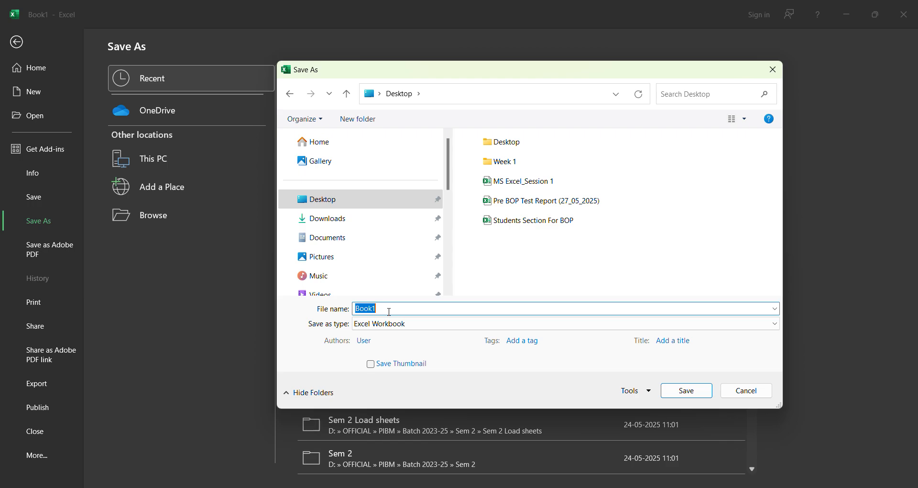
pyautogui.write('Demo File')
pyautogui.click(682, 391)
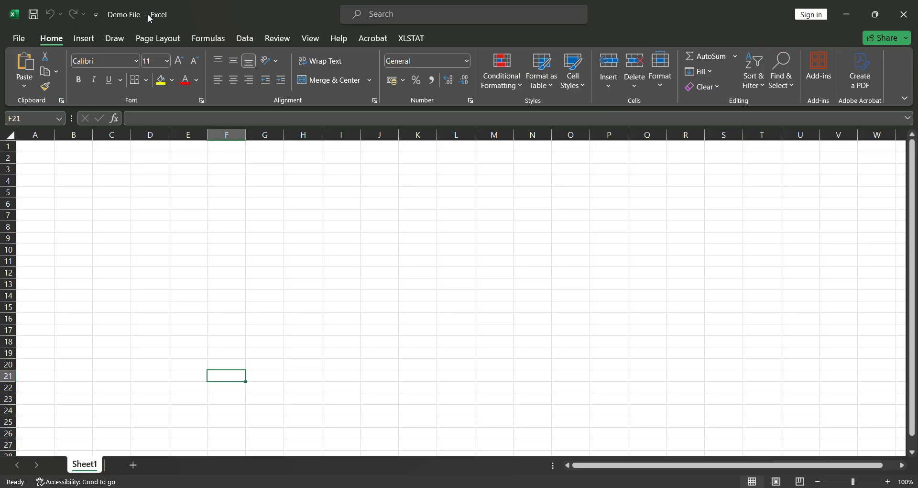
# - Examine the file name and file type options for saving a copy of the workbook, and cancel without saving
pyautogui.click(19, 39)
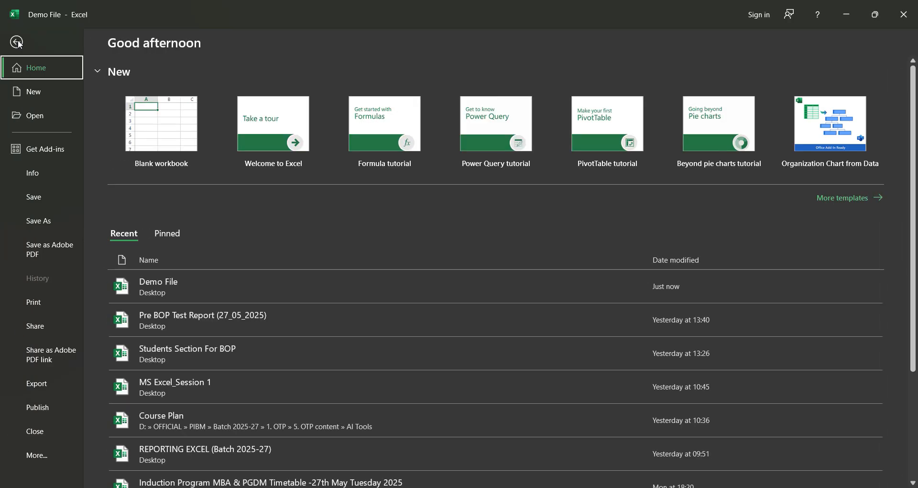
pyautogui.click(40, 223)
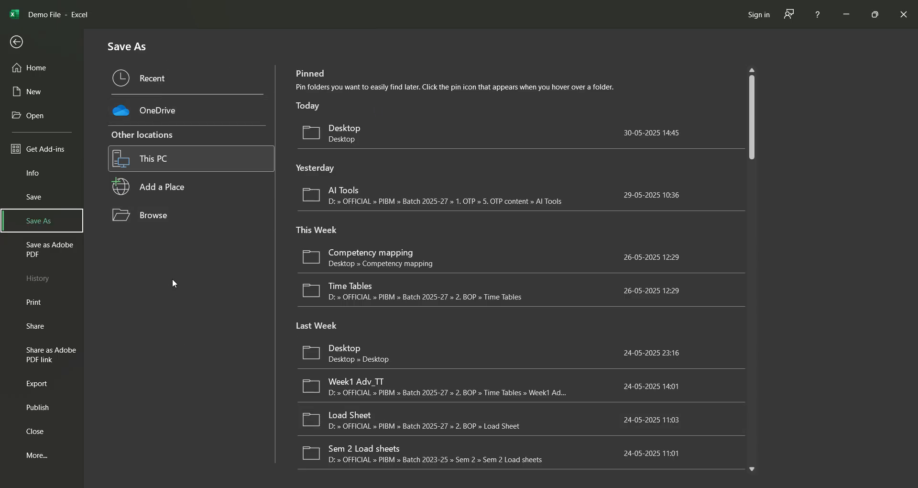
pyautogui.click(180, 226)
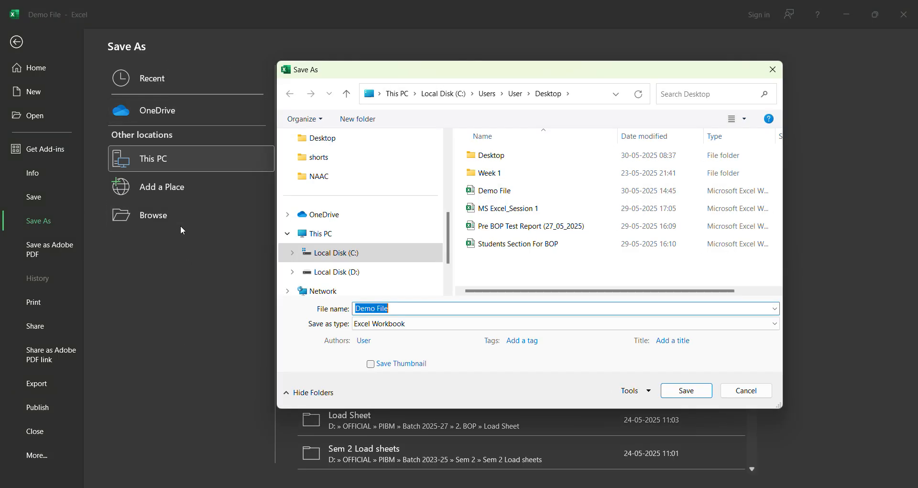
pyautogui.click(411, 309)
pyautogui.write('1')
pyautogui.press('BackSpace')
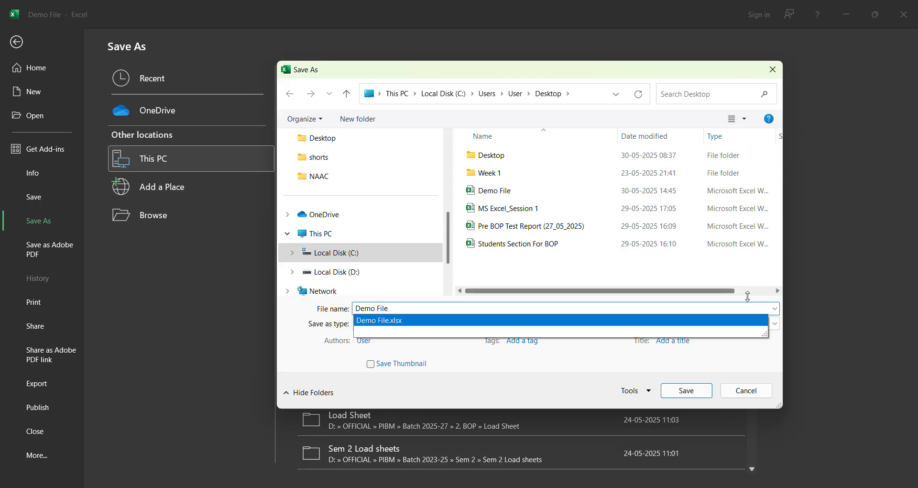
pyautogui.click(777, 360)
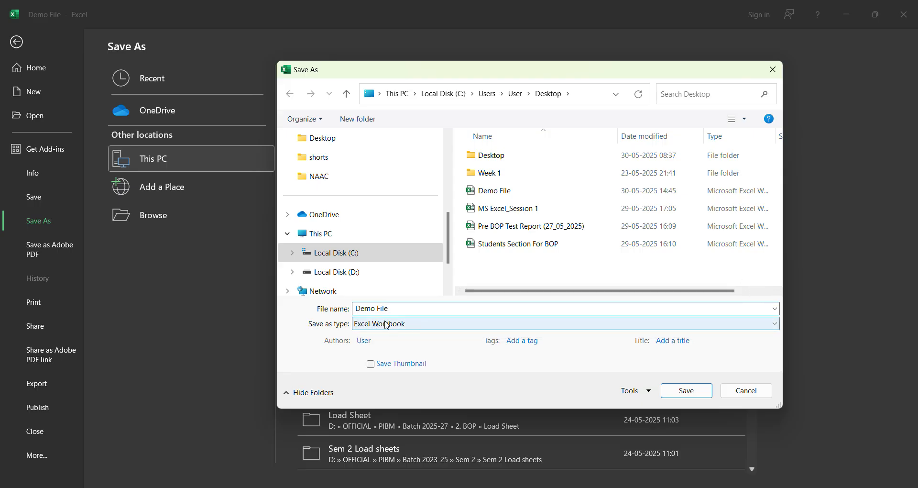
pyautogui.click(402, 327)
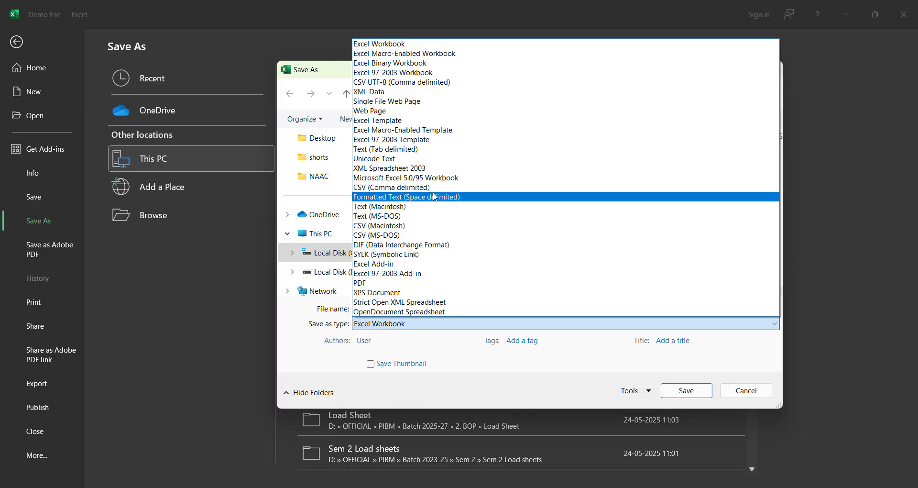
pyautogui.press('Escape')
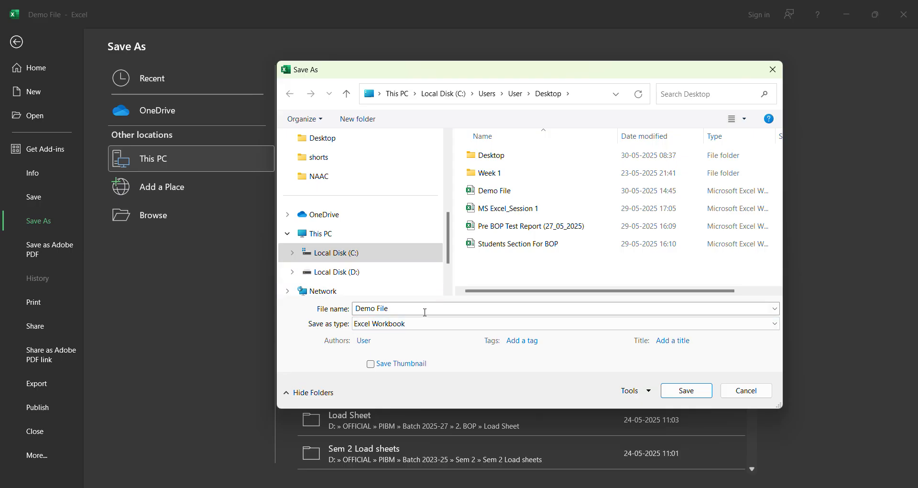
pyautogui.click(742, 395)
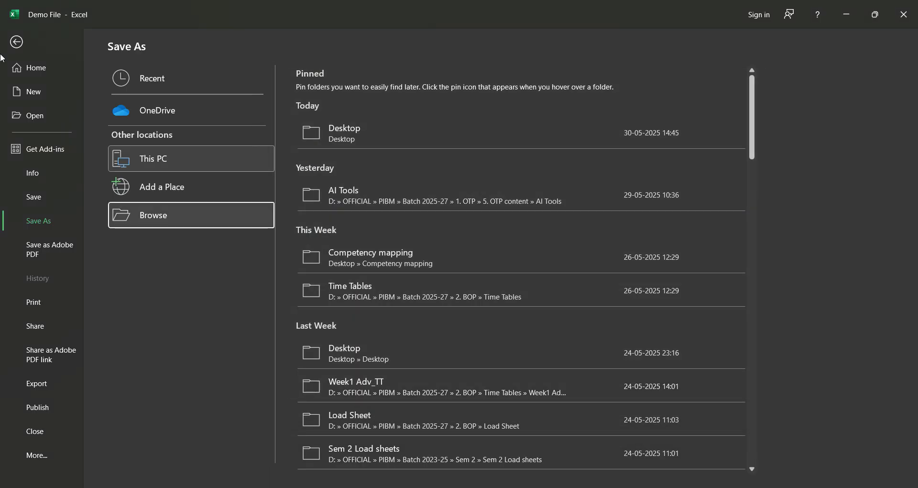
# - Start saving the workbook as an Adobe PDF and dismiss the conversion dialog
pyautogui.click(56, 253)
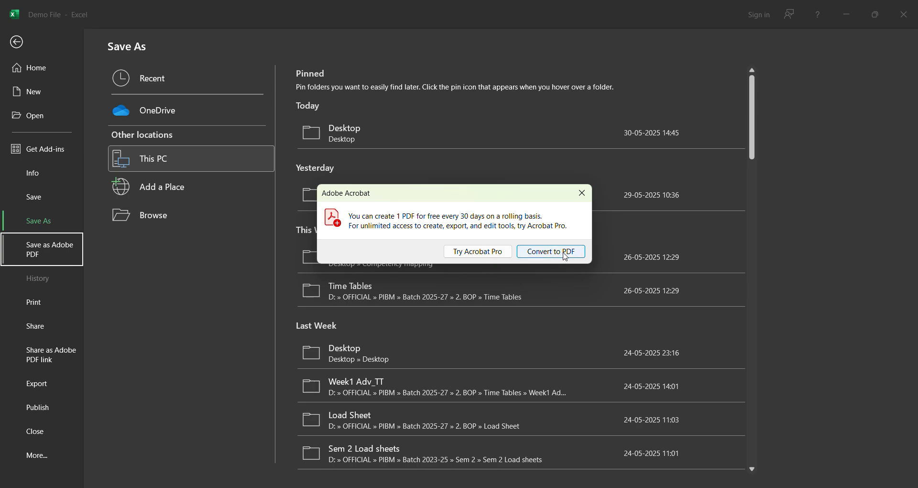
pyautogui.click(582, 194)
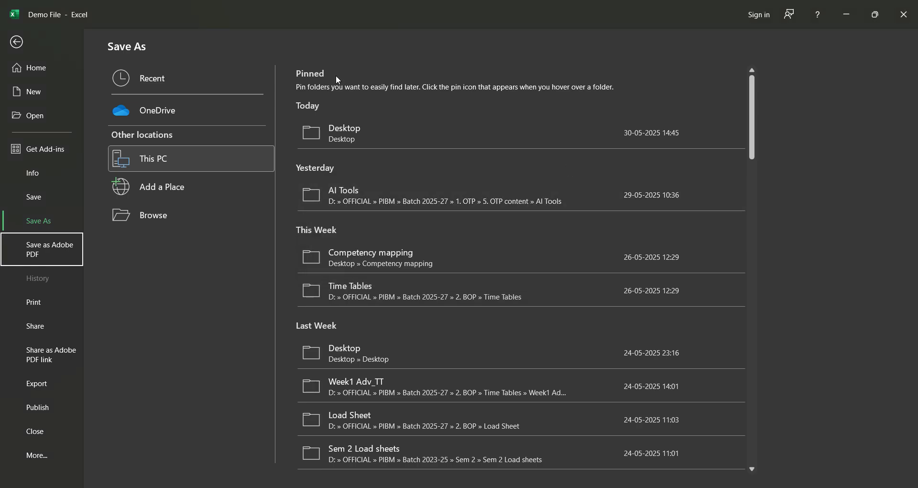
# - Examine the options for sharing the workbook with people or by email, and the export options
pyautogui.click(57, 327)
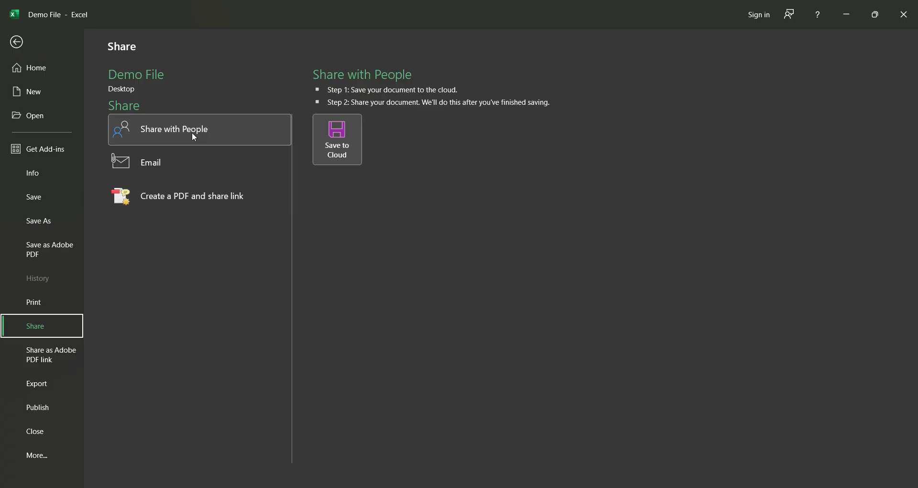
pyautogui.click(180, 173)
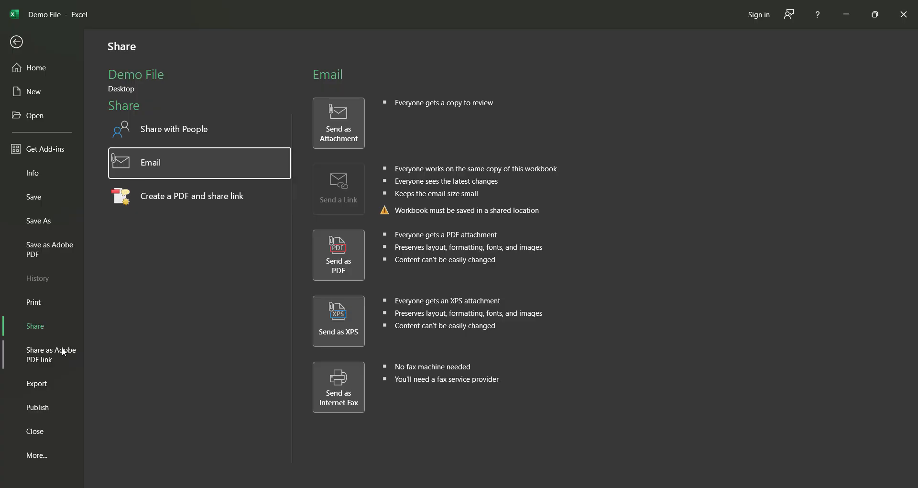
pyautogui.click(58, 386)
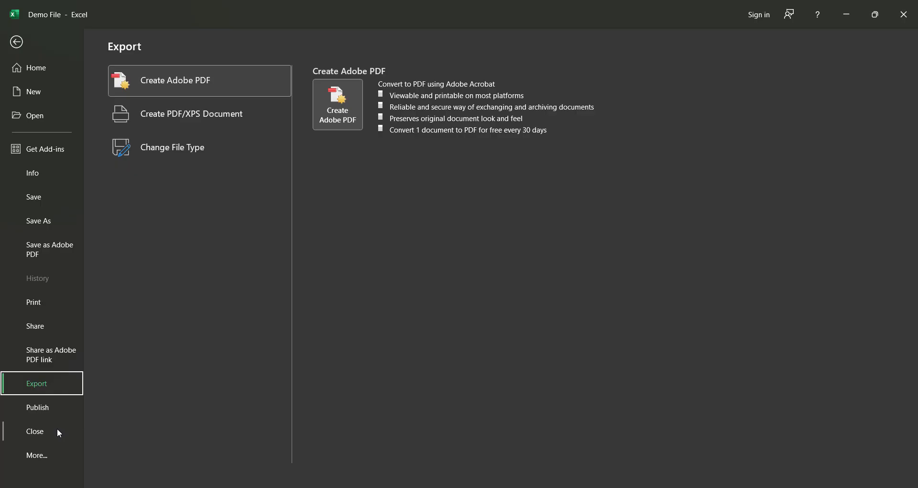
# - Open the Quick Access Toolbar customization in the Excel options and examine the Save, Undo and Redo commands it holds
pyautogui.moveTo(73, 487)
pyautogui.click(37, 455)
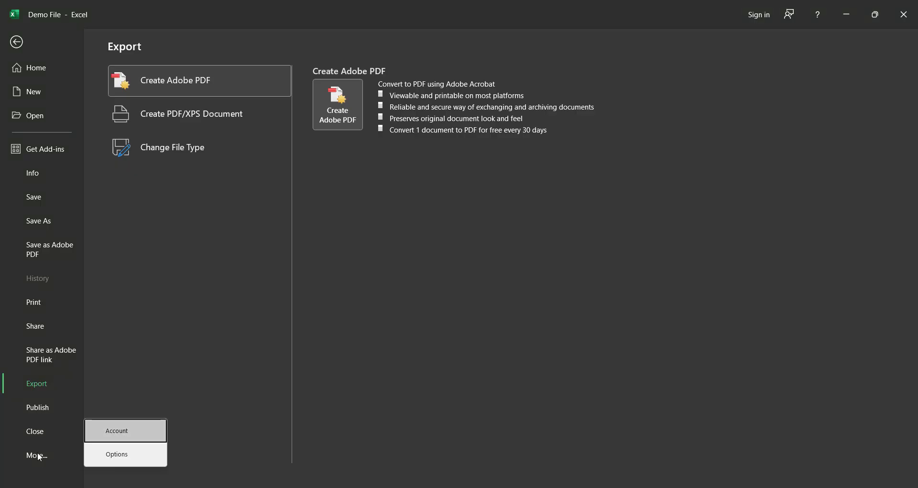
pyautogui.click(125, 462)
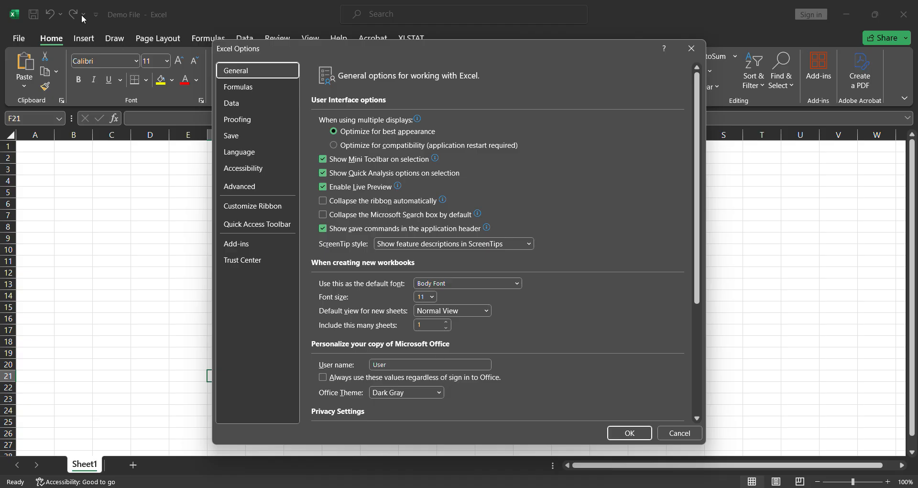
pyautogui.click(250, 225)
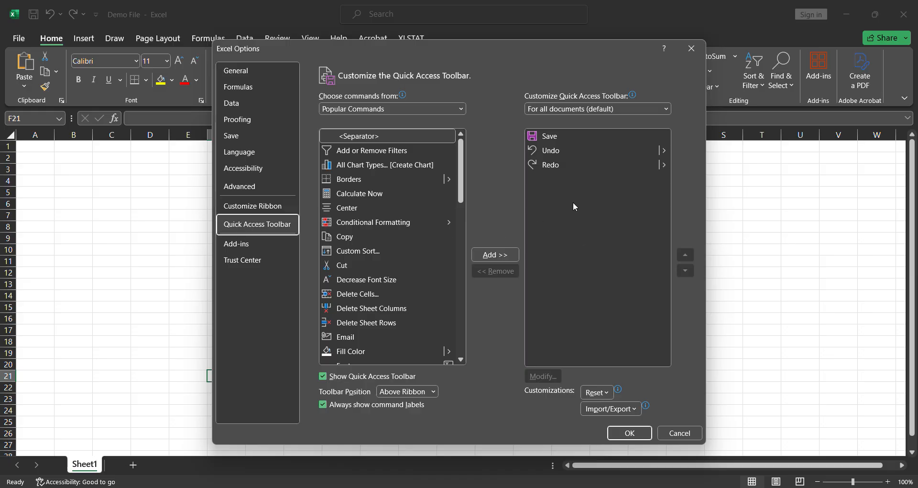
pyautogui.click(564, 134)
pyautogui.click(564, 151)
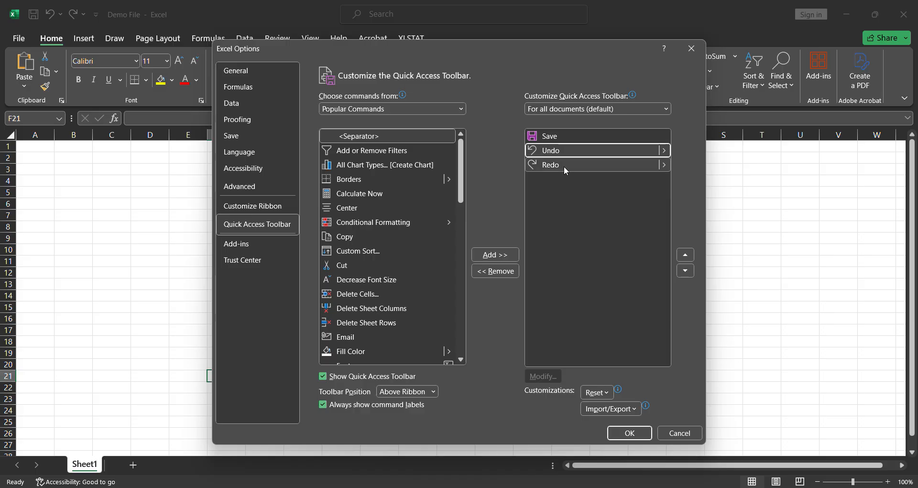
pyautogui.click(564, 166)
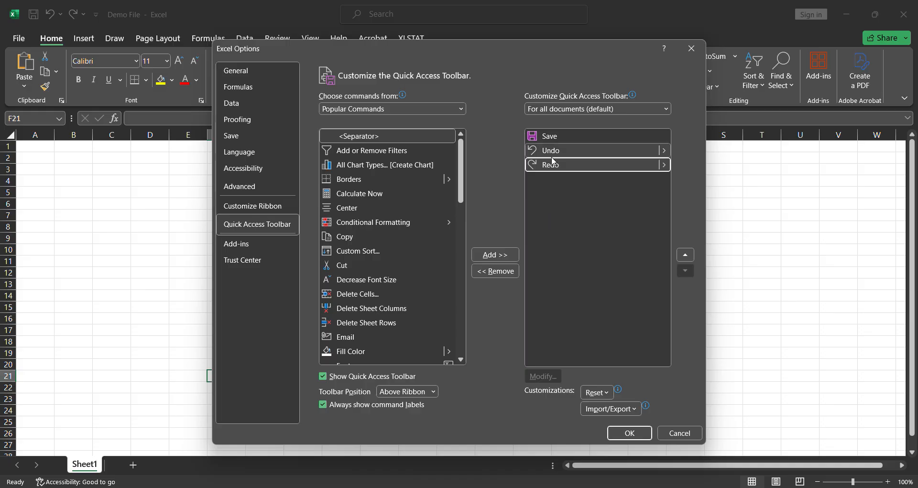
# - Add the Copy, Custom Sort and Font Color commands to the Quick Access Toolbar and apply the change
pyautogui.click(375, 230)
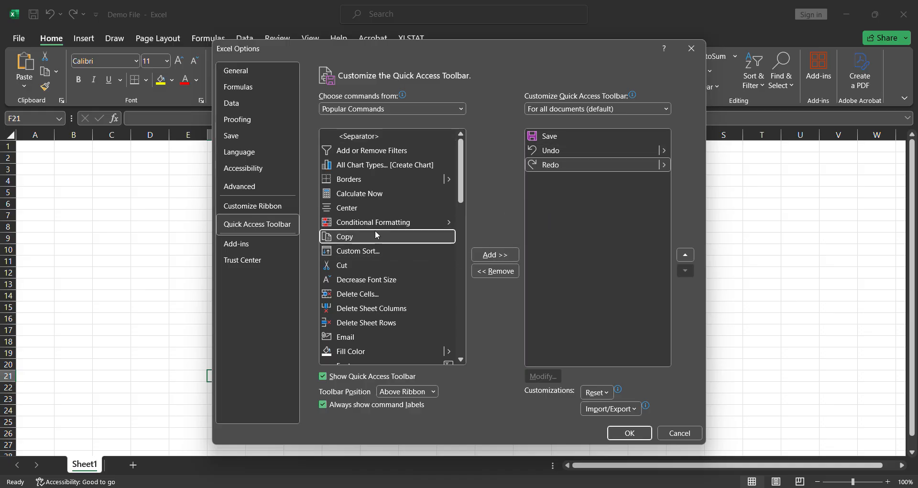
pyautogui.click(500, 253)
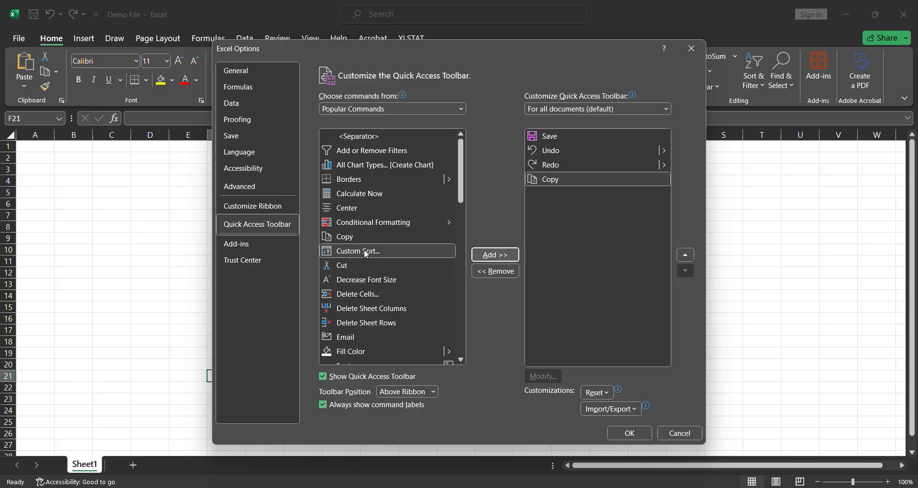
pyautogui.click(506, 255)
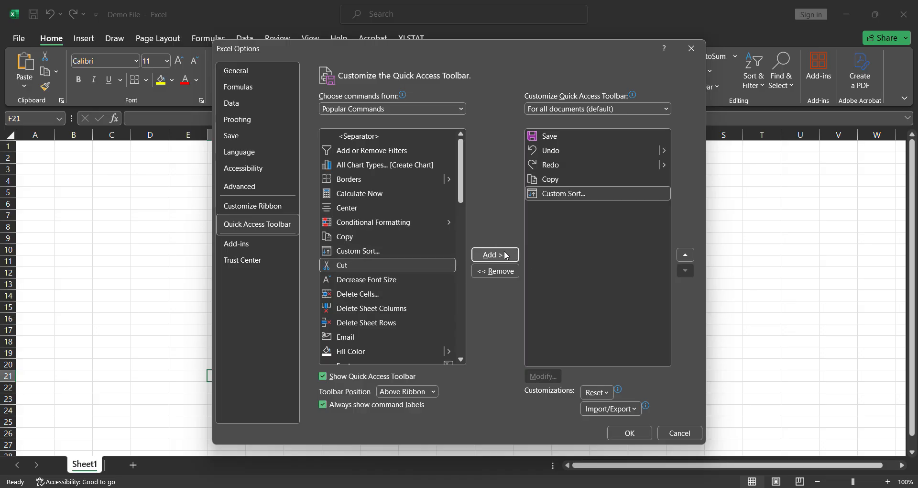
pyautogui.scroll(-2, 431, 270)
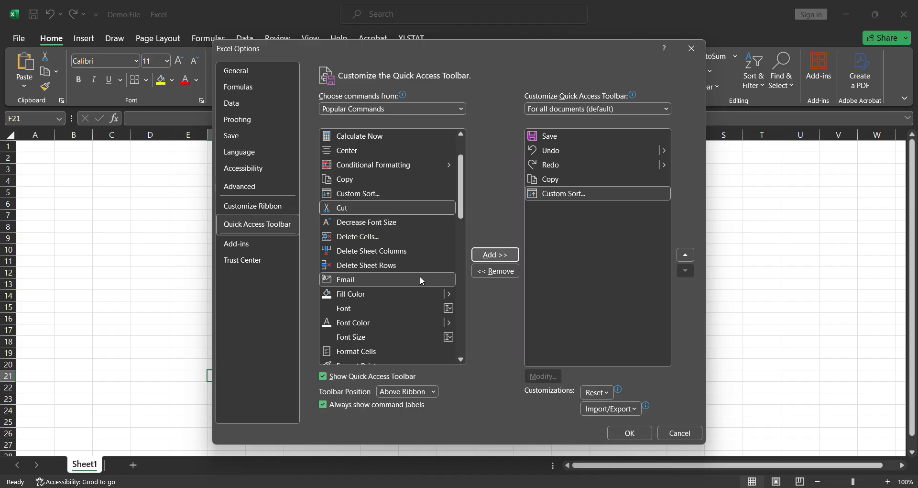
pyautogui.scroll(-1, 402, 250)
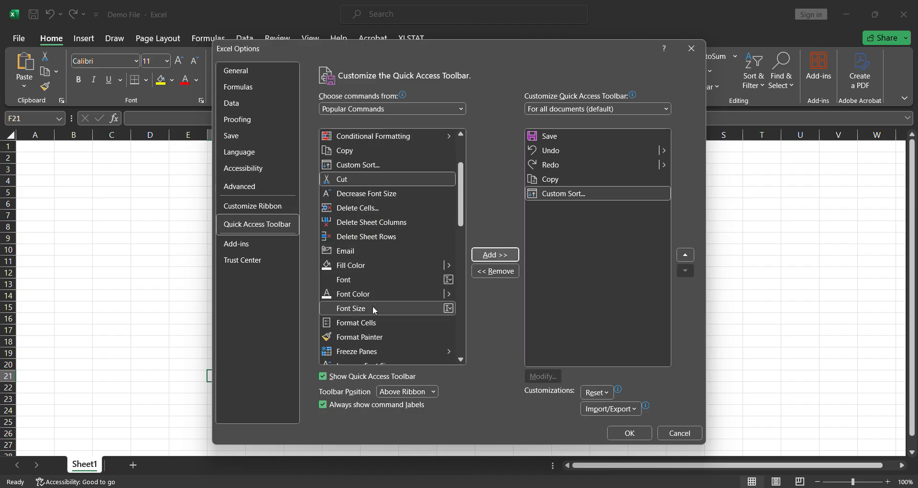
pyautogui.click(377, 295)
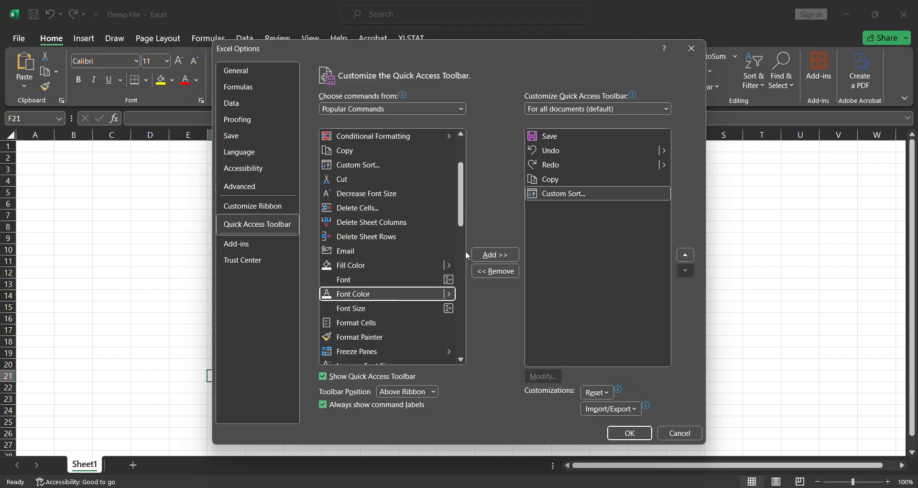
pyautogui.click(489, 256)
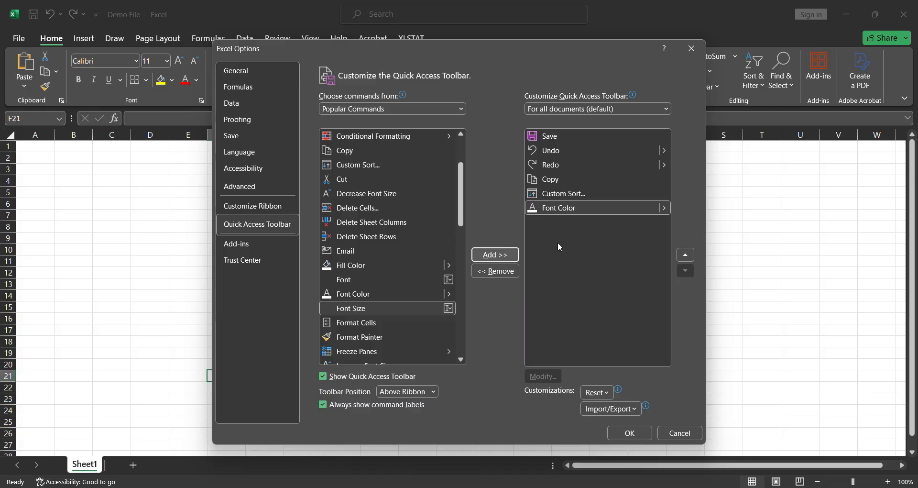
pyautogui.click(629, 433)
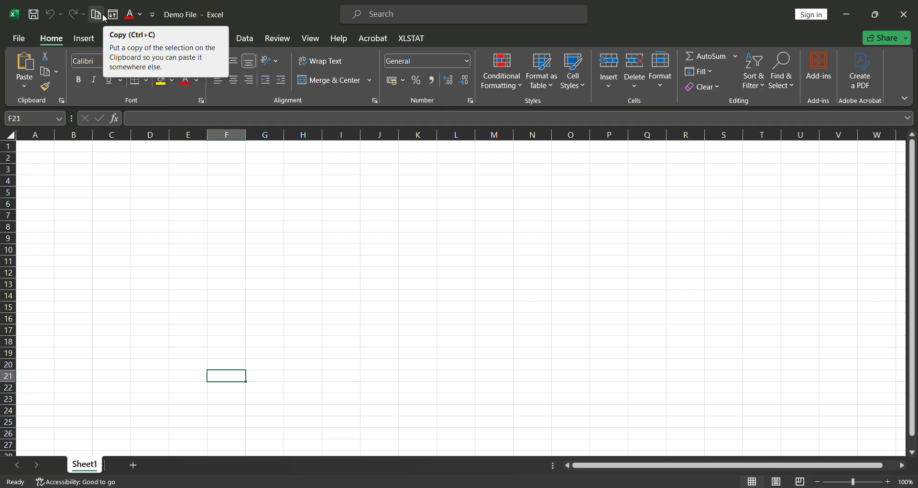
# - Remove the Copy, Custom Sort and Font Color commands from the Quick Access Toolbar and apply the change
pyautogui.click(152, 15)
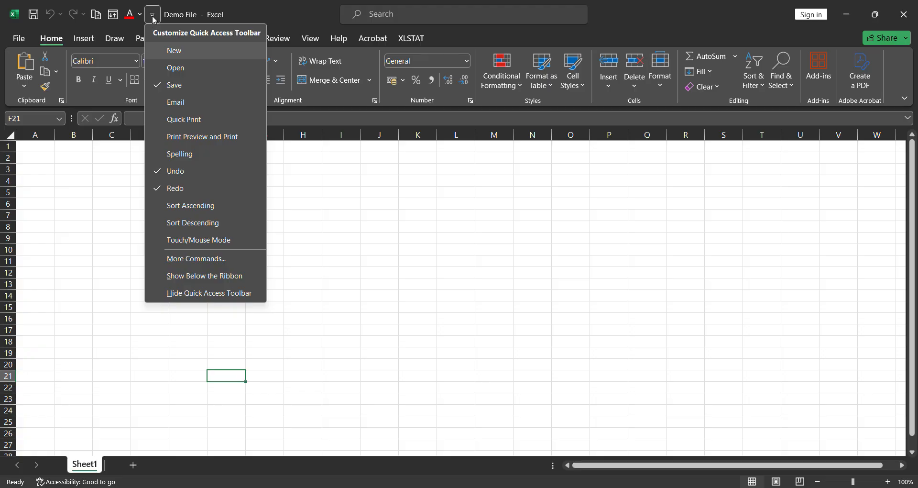
pyautogui.click(215, 261)
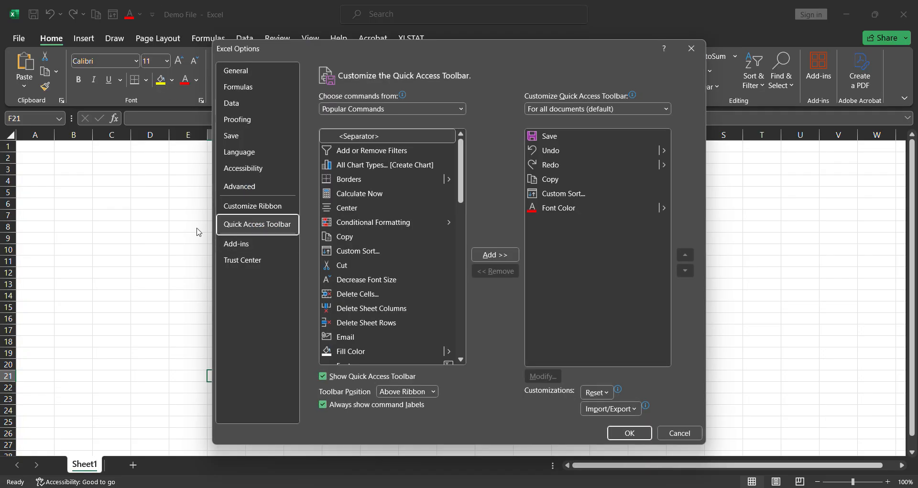
pyautogui.click(577, 209)
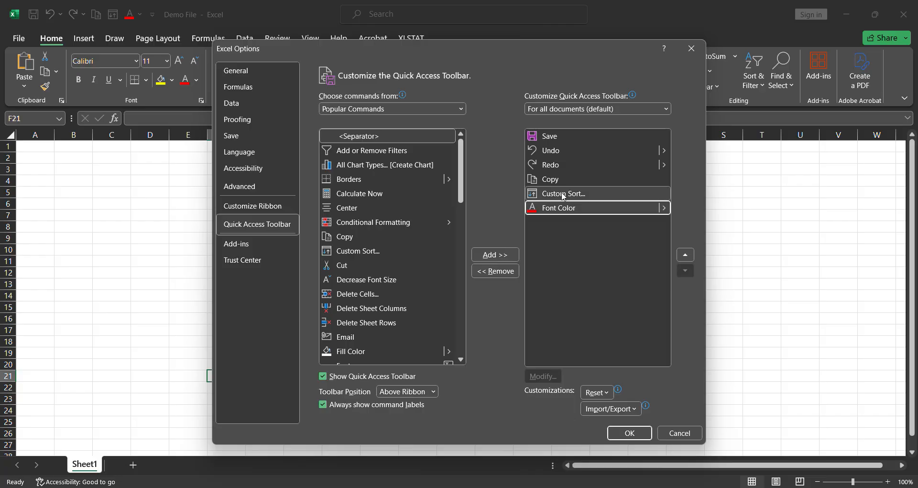
pyautogui.click(558, 179)
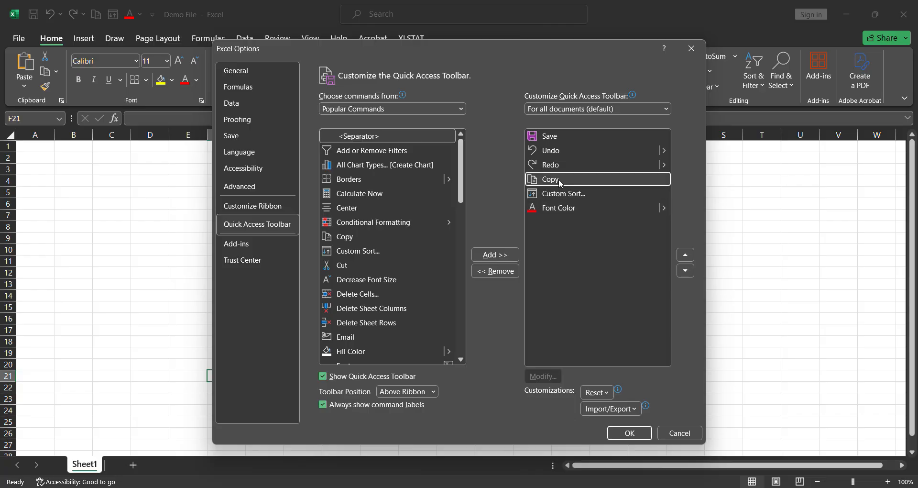
pyautogui.click(493, 272)
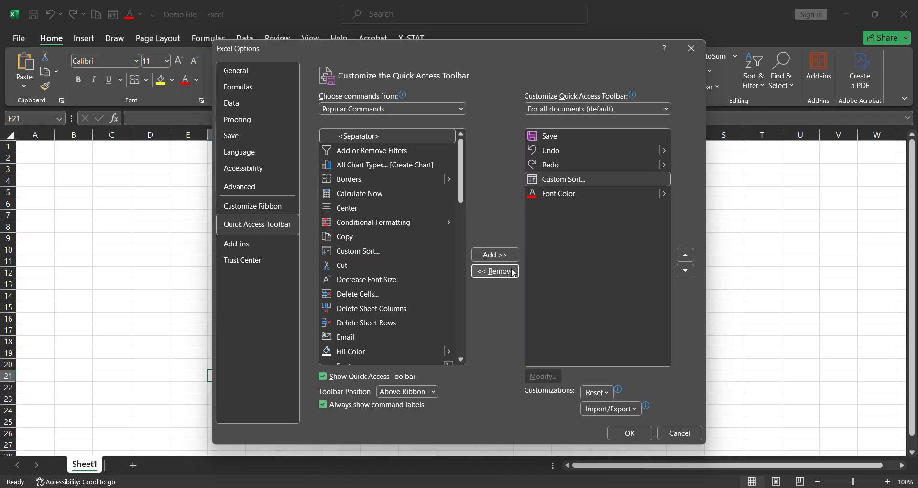
pyautogui.click(513, 272)
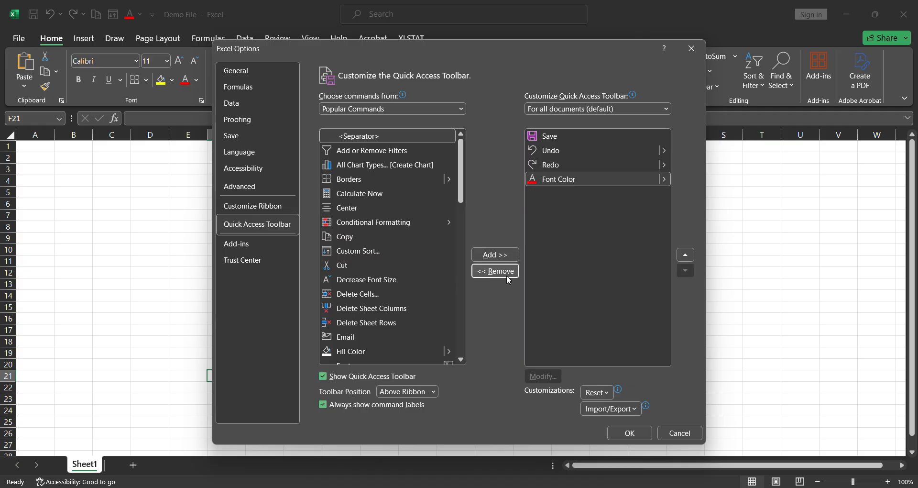
pyautogui.click(506, 272)
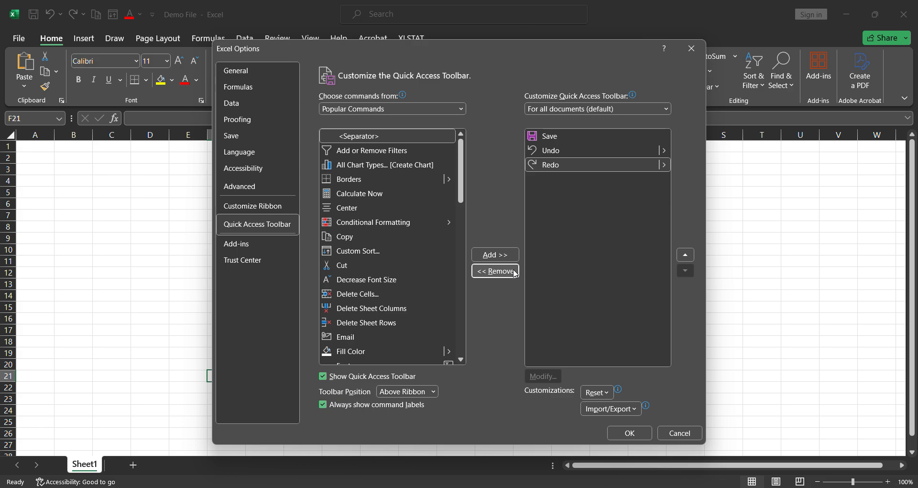
pyautogui.click(625, 438)
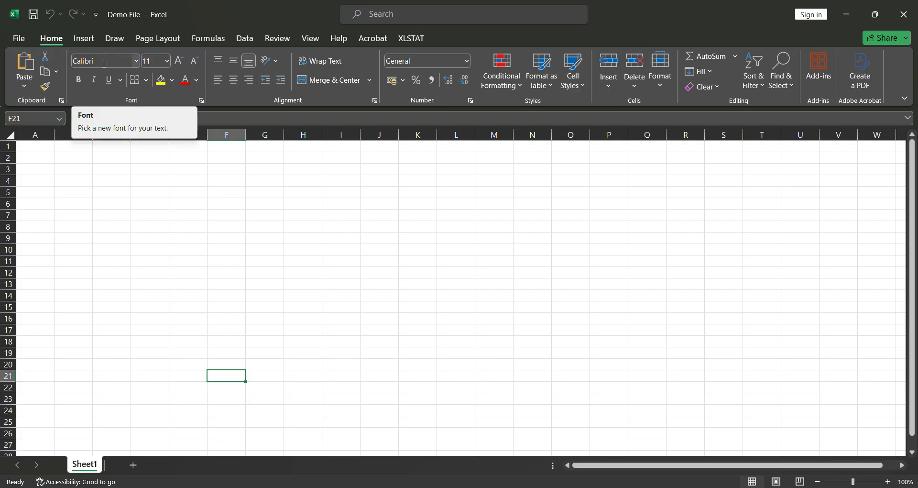
# - Open the Add-ins dialog from the recently used actions of the search feature and move it clear of the sheet's center
pyautogui.click(371, 14)
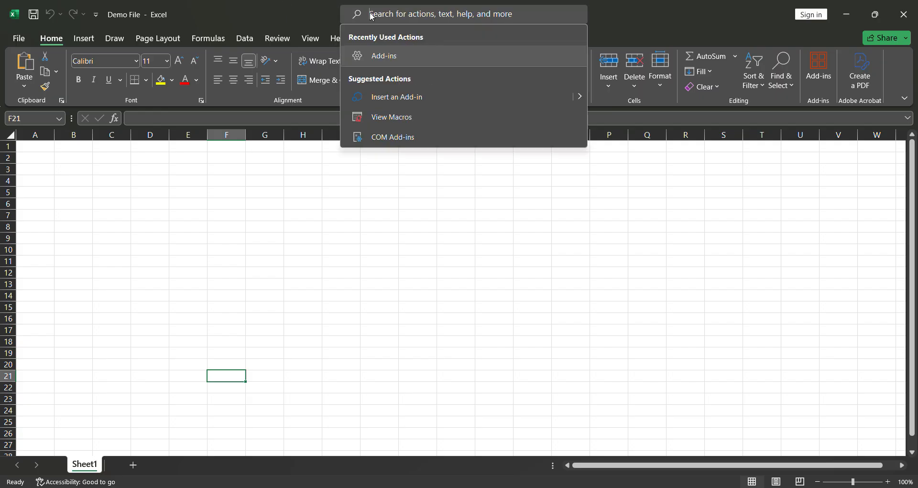
pyautogui.click(317, 14)
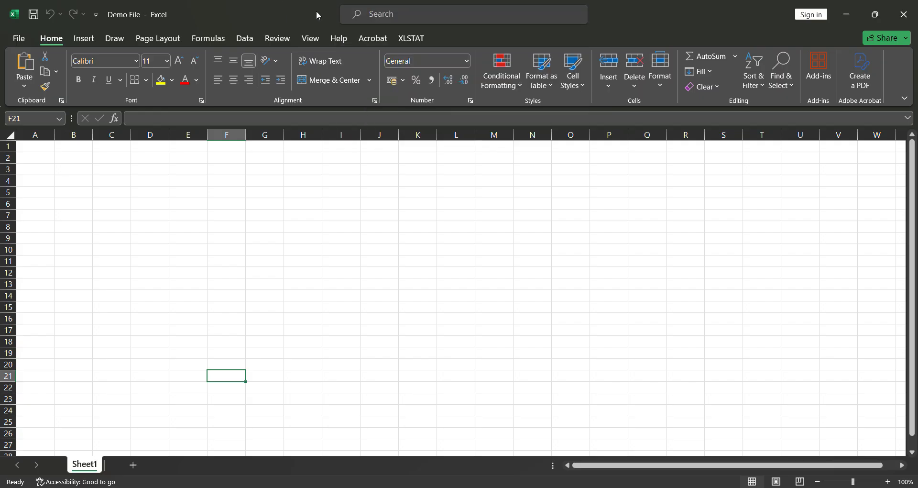
pyautogui.click(374, 14)
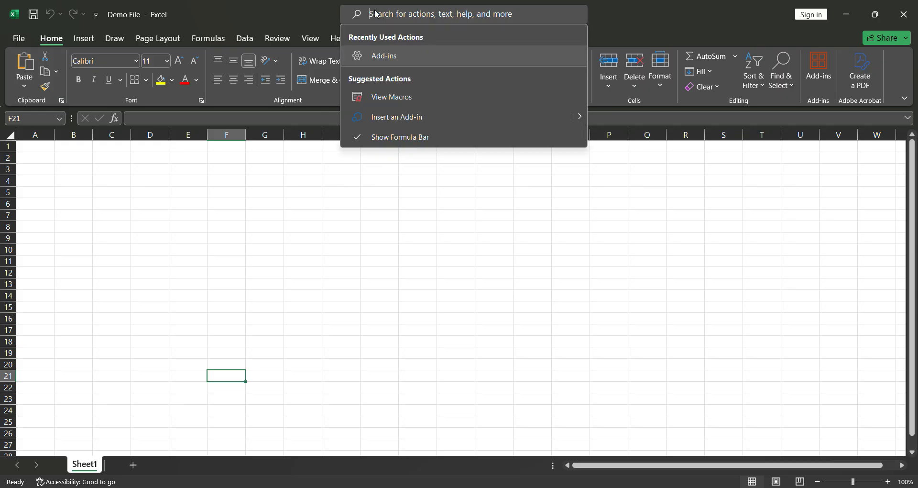
pyautogui.click(392, 58)
pyautogui.moveTo(655, 231); pyautogui.dragTo(617, 106)
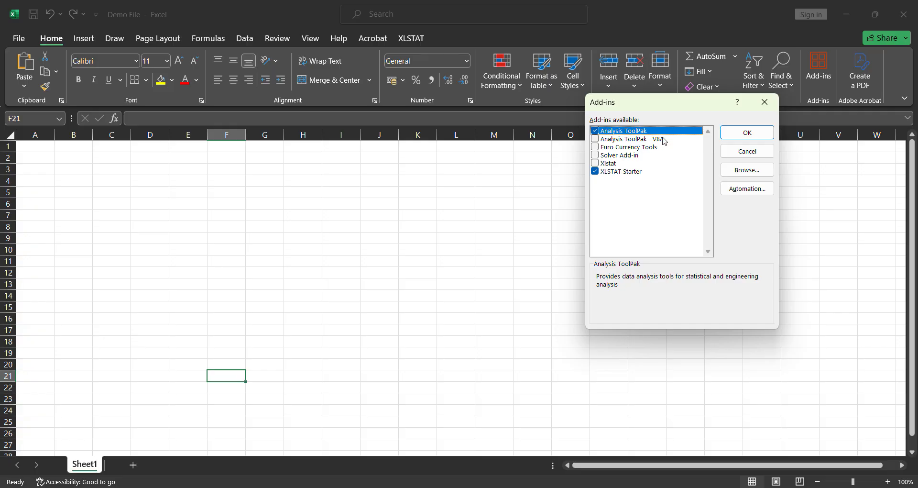
# - Examine the descriptions of the available add-ins, from Analysis ToolPak - VBA to XLSTAT Starter, and close the dialog without changing which are enabled
pyautogui.click(643, 140)
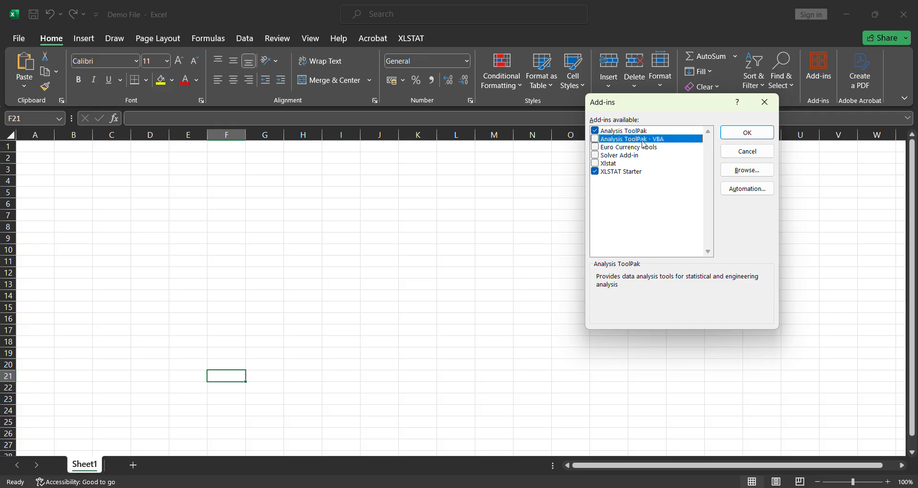
pyautogui.click(654, 151)
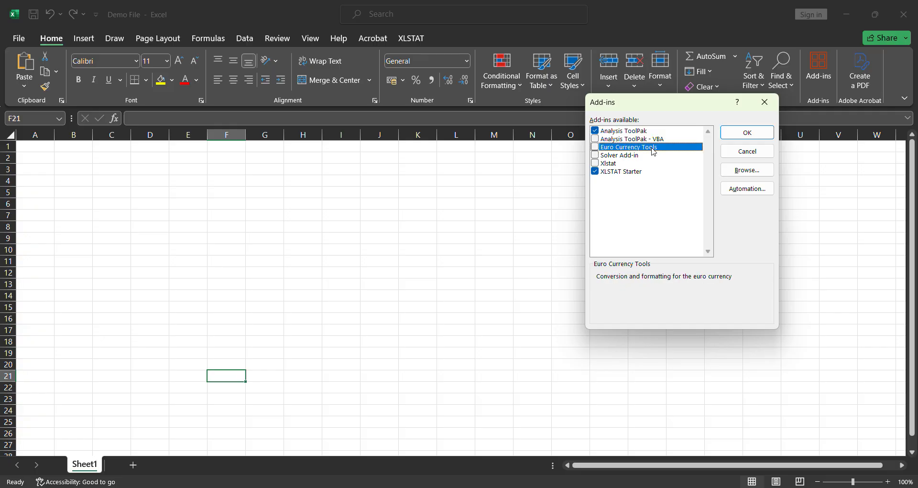
pyautogui.click(640, 154)
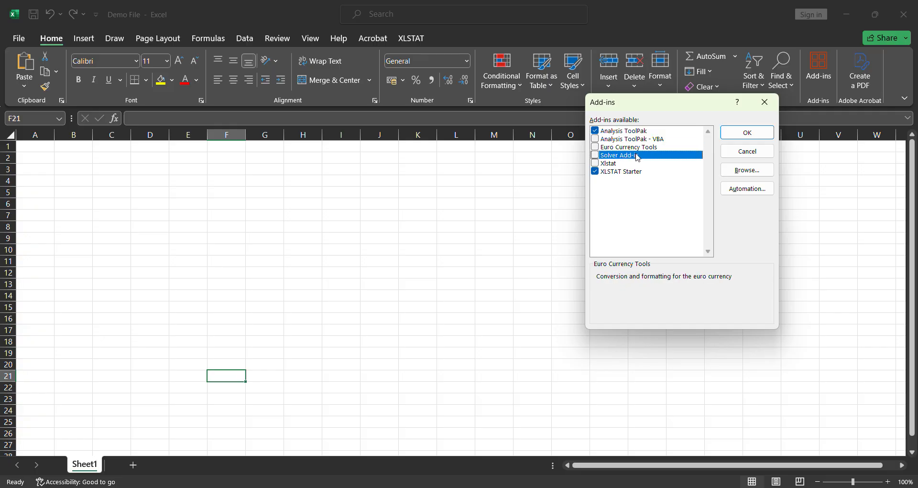
pyautogui.click(626, 164)
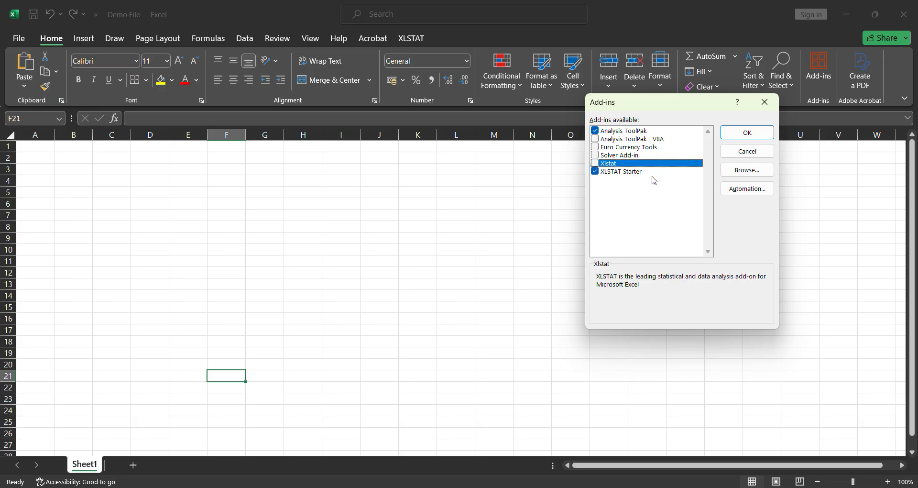
pyautogui.click(649, 174)
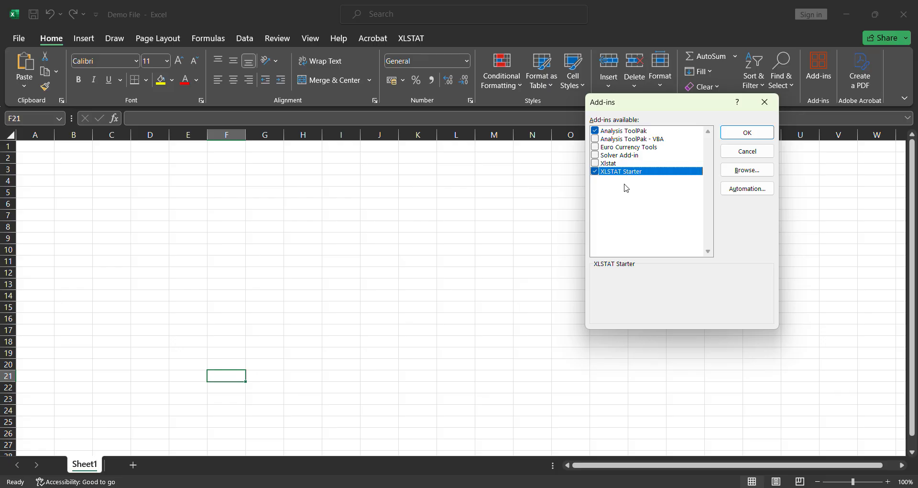
pyautogui.click(617, 164)
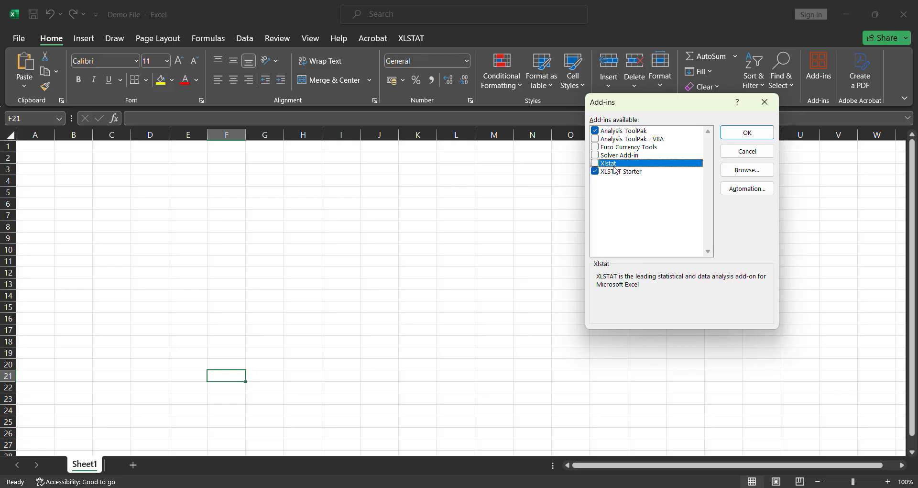
pyautogui.click(637, 156)
pyautogui.click(642, 147)
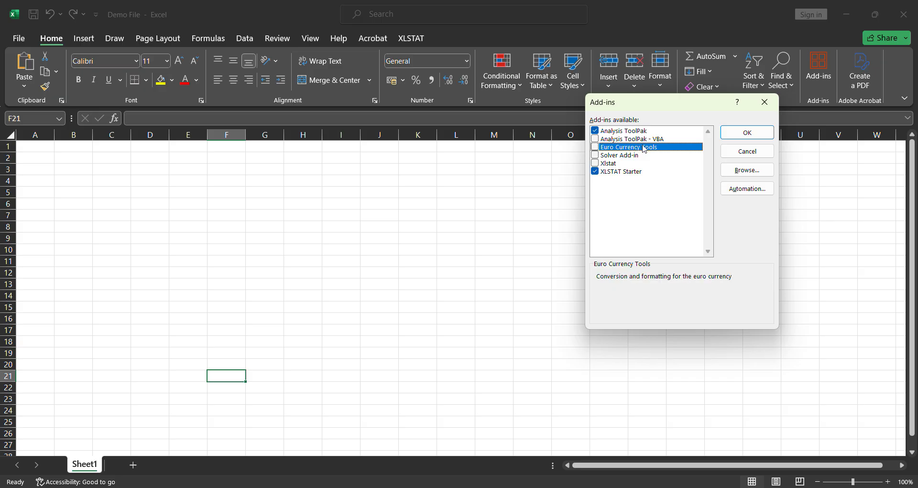
pyautogui.click(641, 139)
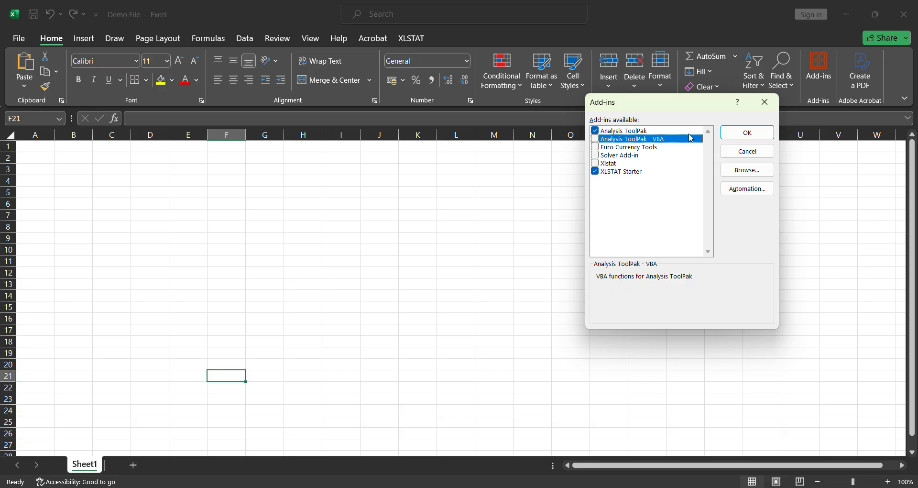
pyautogui.click(745, 140)
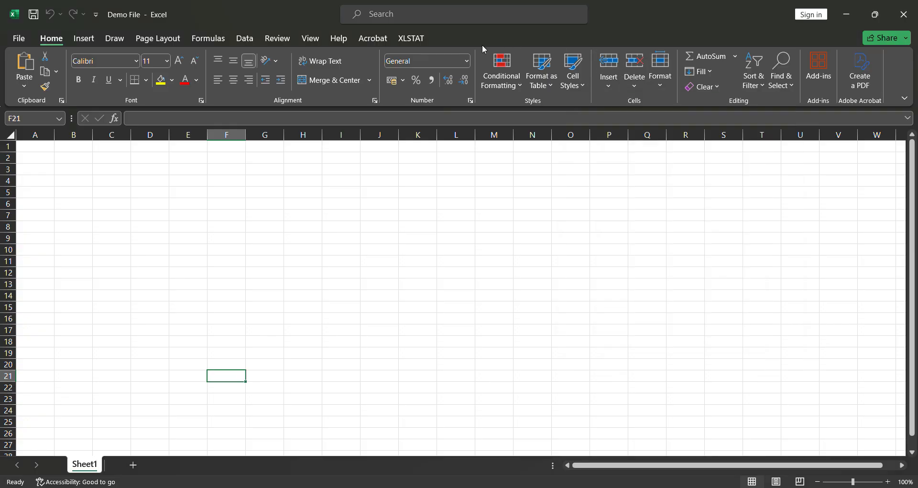
# - Look through the list of recently opened workbooks in the file view and return to the sheet
pyautogui.click(369, 16)
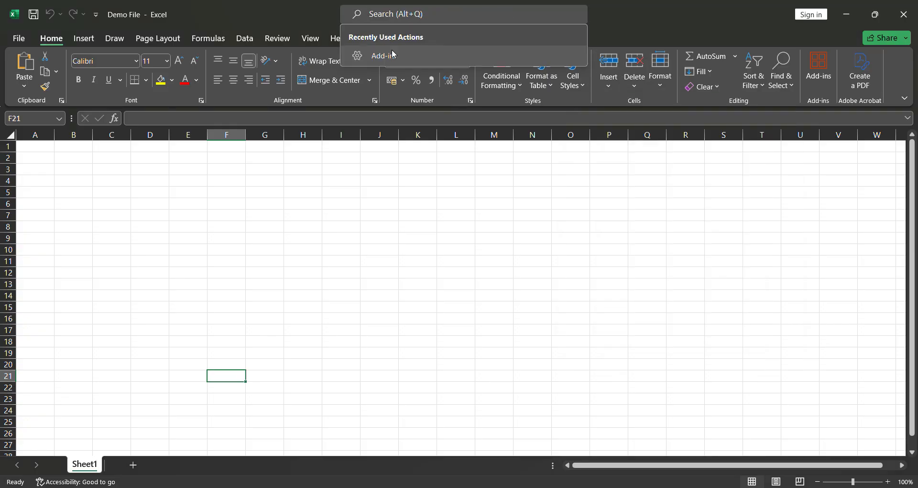
pyautogui.click(378, 14)
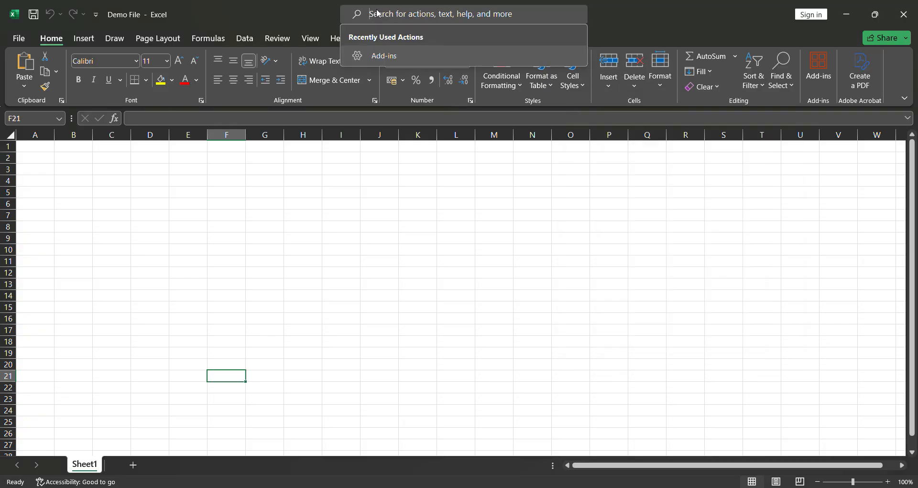
pyautogui.click(11, 37)
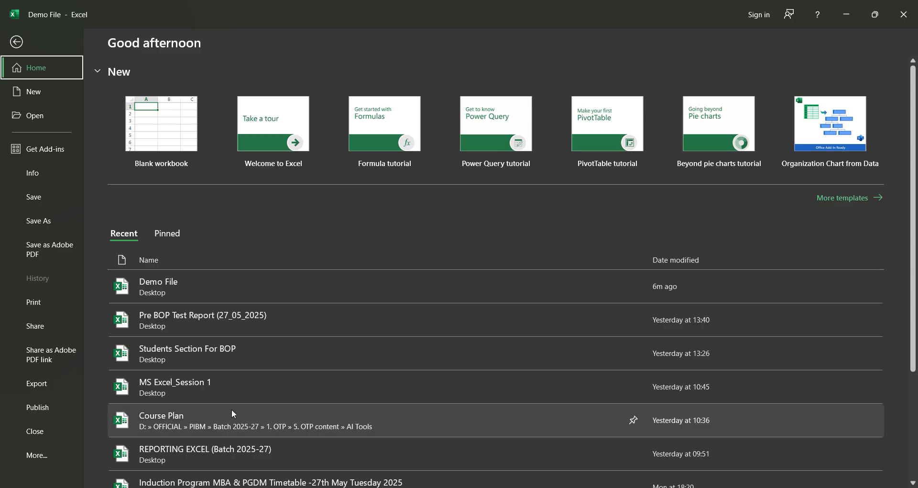
pyautogui.scroll(-2, 219, 342)
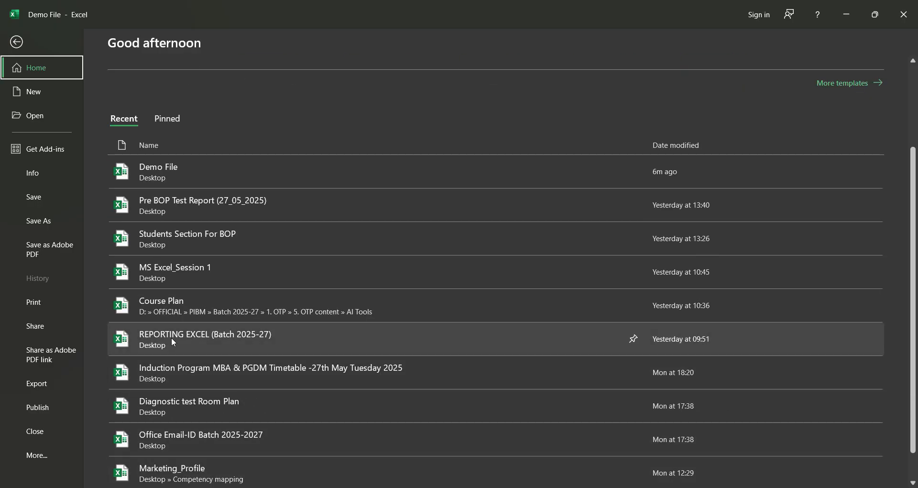
pyautogui.click(16, 42)
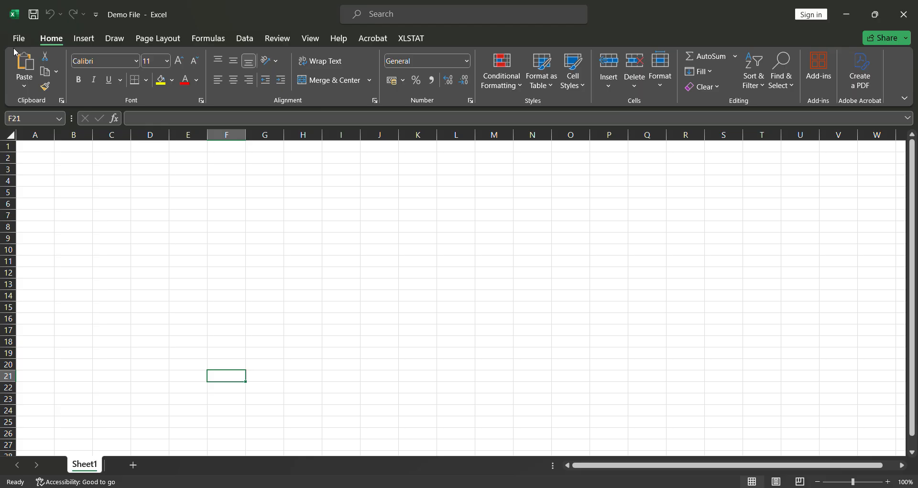
# - Search for "course plan", open the Course Plan.xlsx workbook from the results, and close it to return to Demo File
pyautogui.click(376, 15)
pyautogui.write('course')
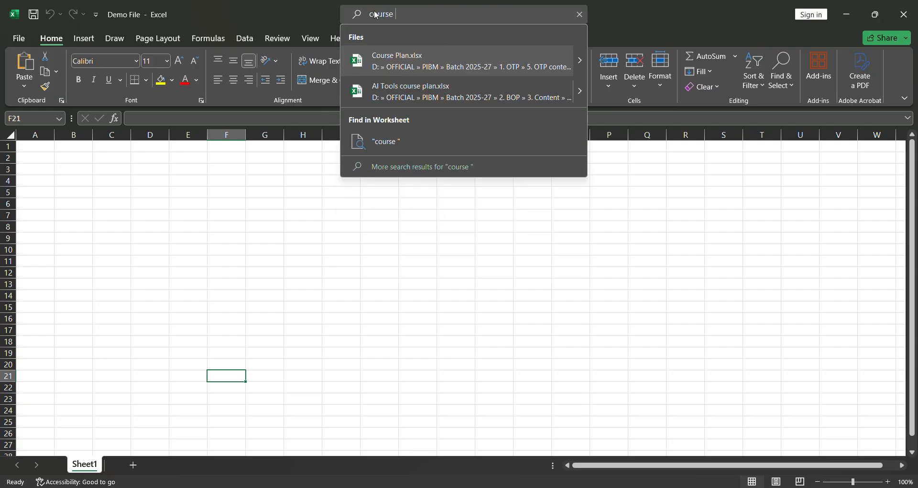
pyautogui.write(' plan')
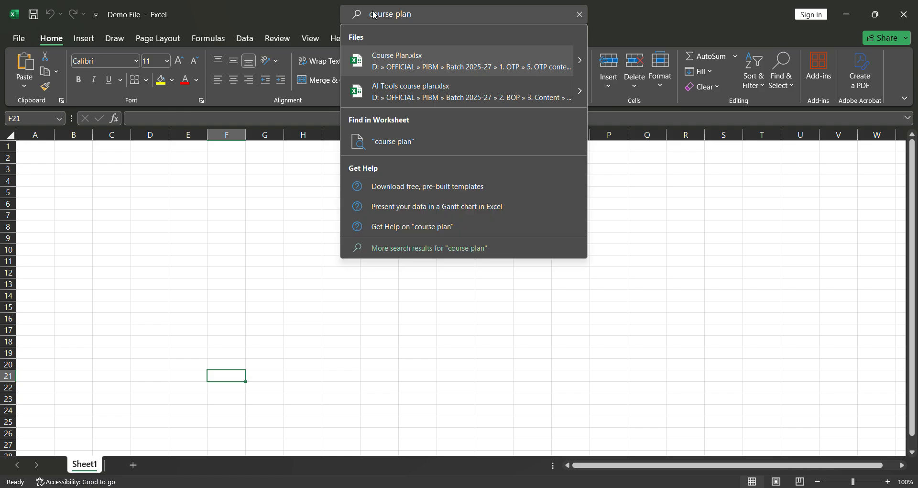
pyautogui.click(409, 68)
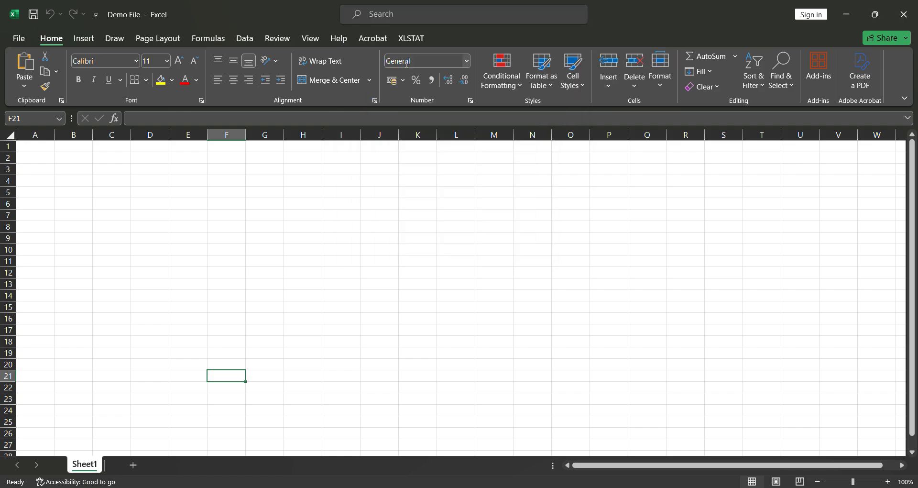
pyautogui.click(367, 230)
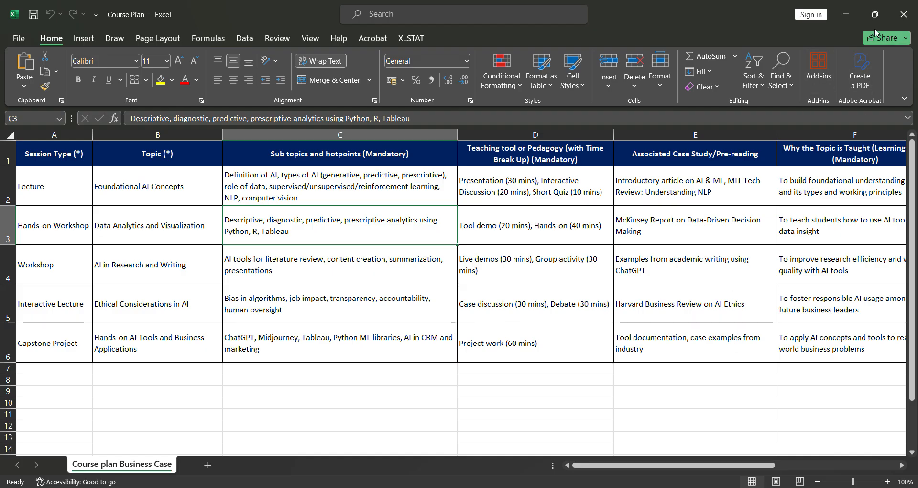
pyautogui.click(903, 16)
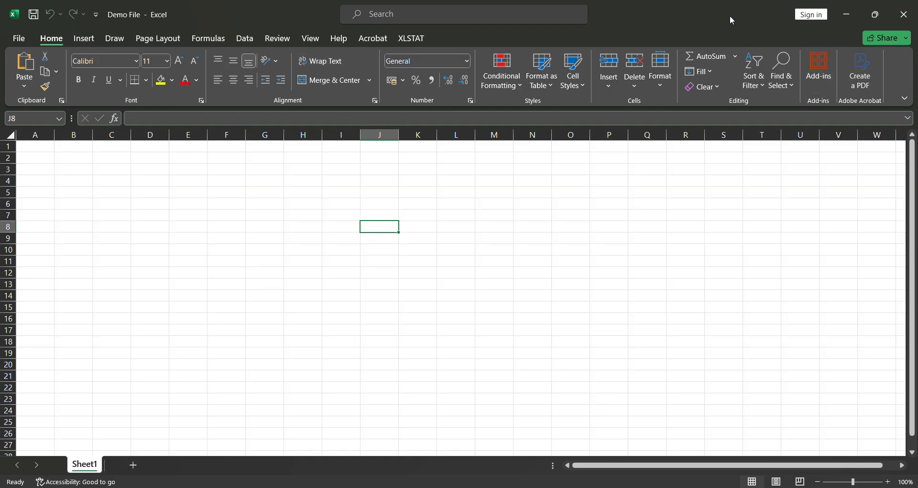
# - Enter Microsoft, Apple and Intel in cells F7 to F9, one below the other
pyautogui.click(372, 17)
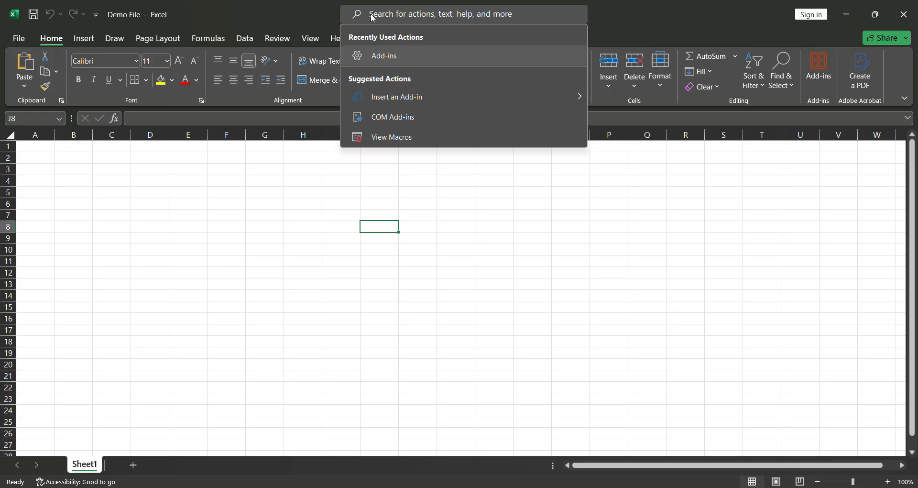
pyautogui.click(251, 224)
pyautogui.click(243, 215)
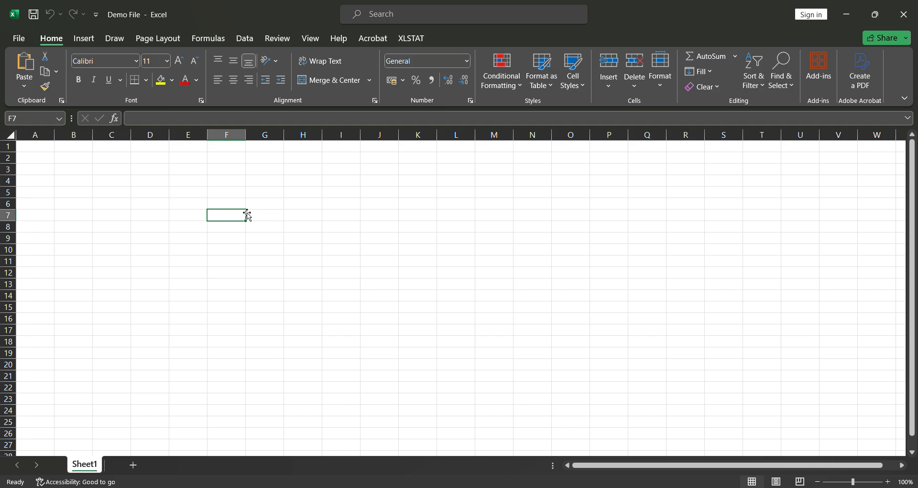
pyautogui.write('Microsoft')
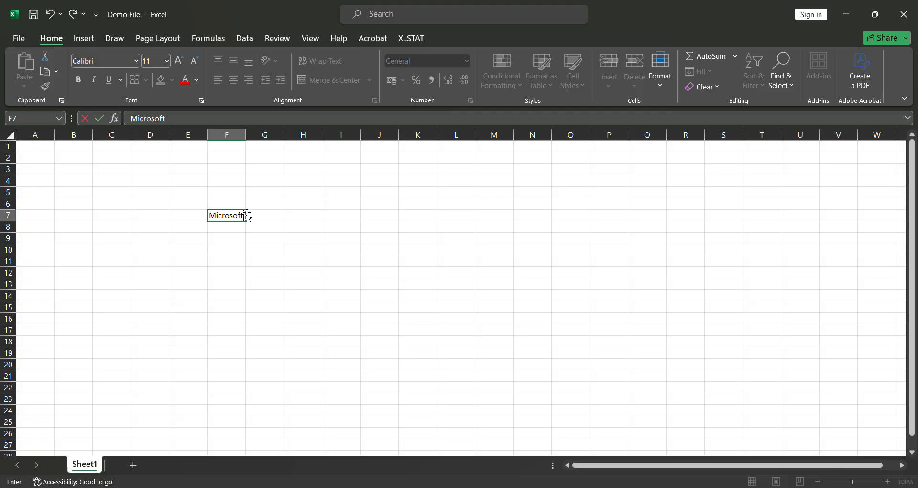
pyautogui.press('Return')
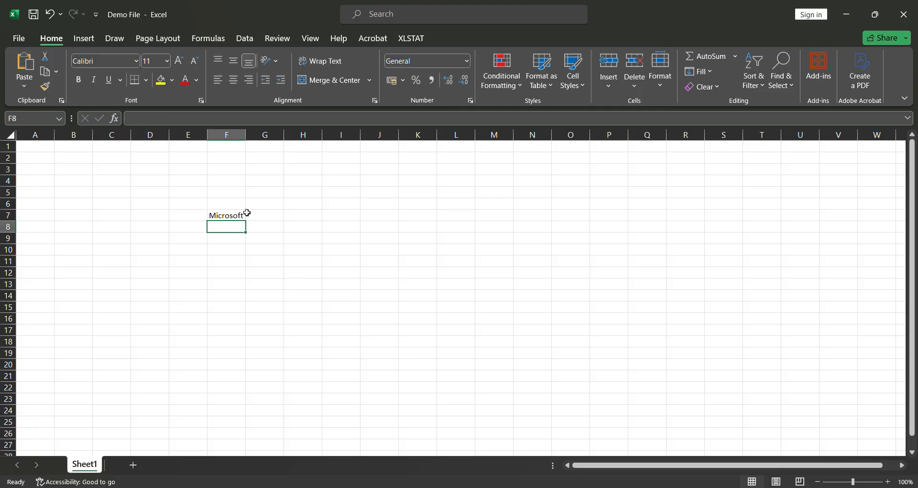
pyautogui.write('Apple')
pyautogui.press('Return')
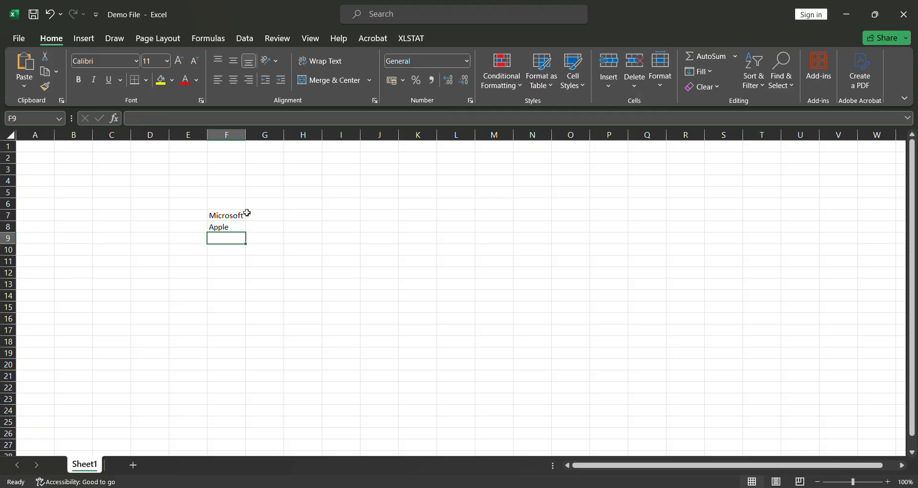
pyautogui.write('Intel')
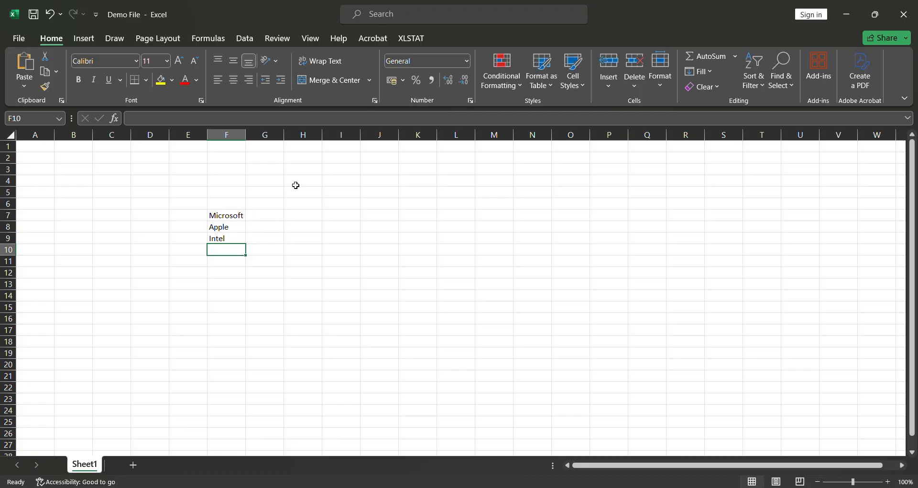
# - Search for "apple" and use the find-in-worksheet result to locate the matching cell
pyautogui.click(373, 14)
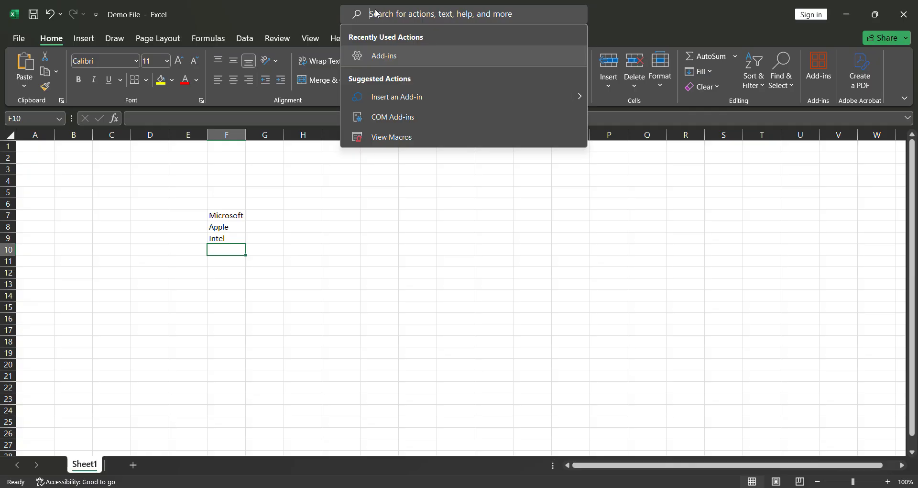
pyautogui.write('a')
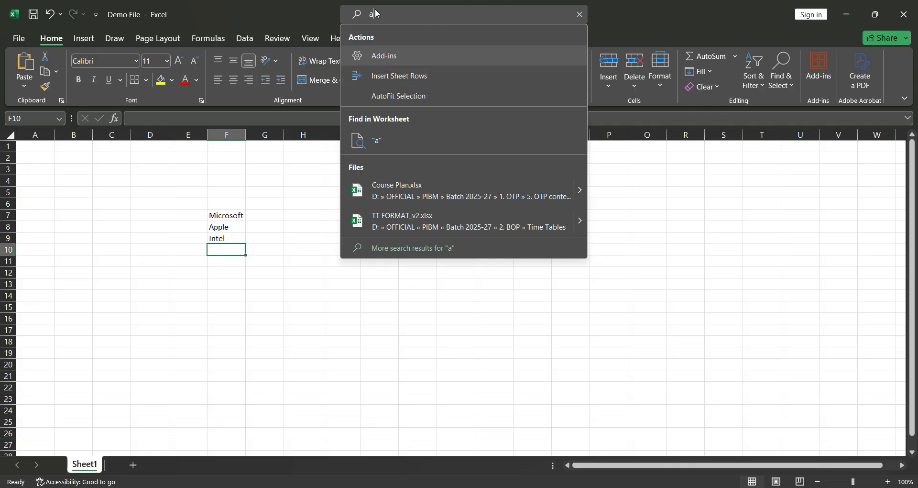
pyautogui.write('pple')
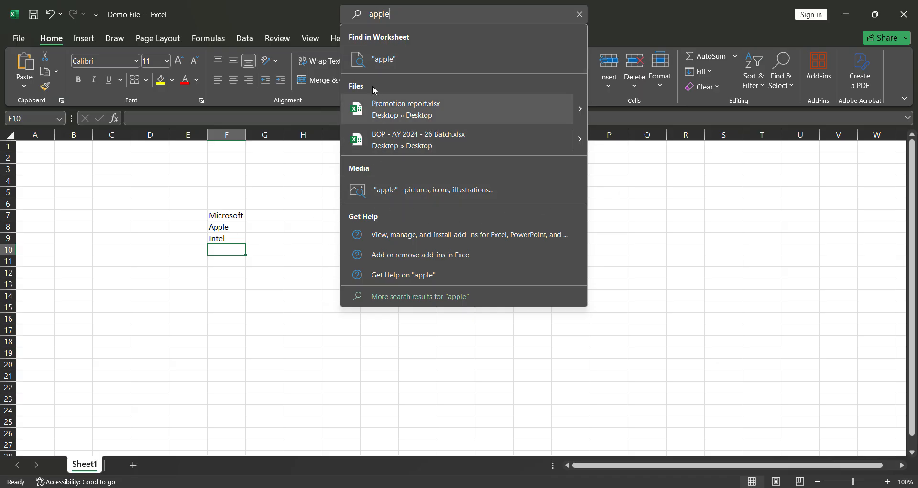
pyautogui.click(381, 59)
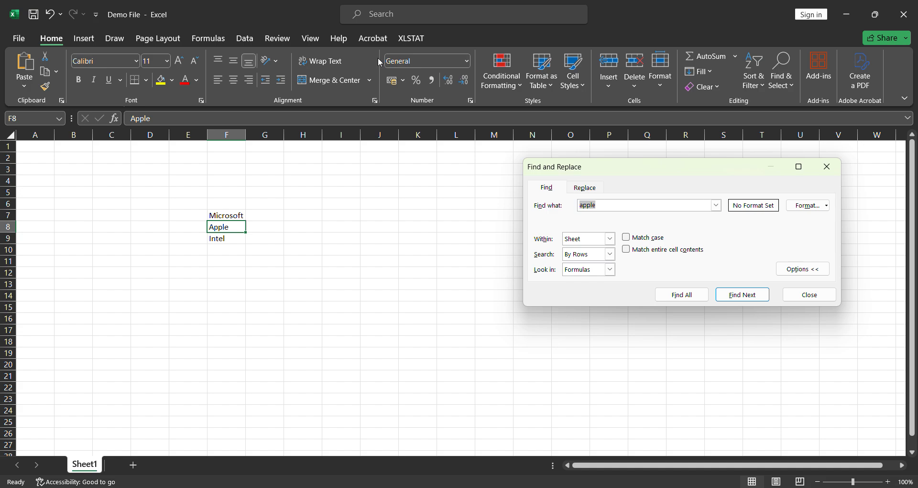
pyautogui.click(223, 225)
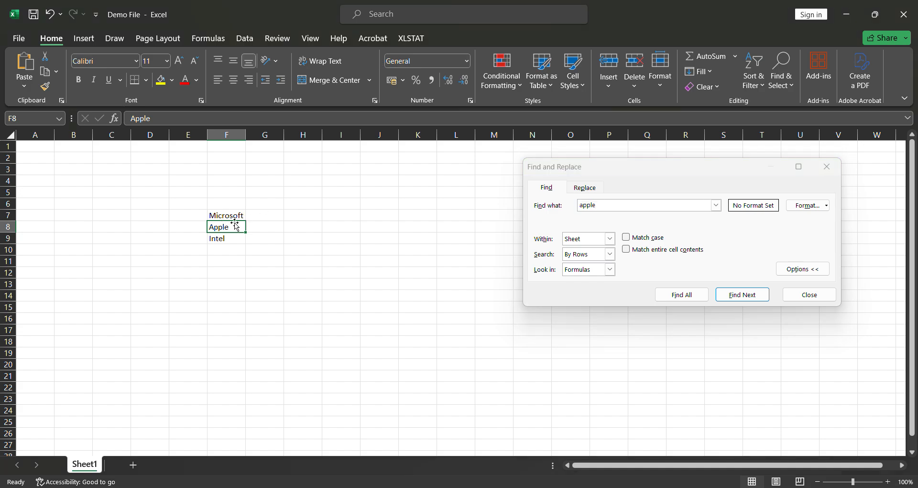
# - Examine the replace options of the Find and Replace dialog beside the company list and close the dialog
pyautogui.click(578, 189)
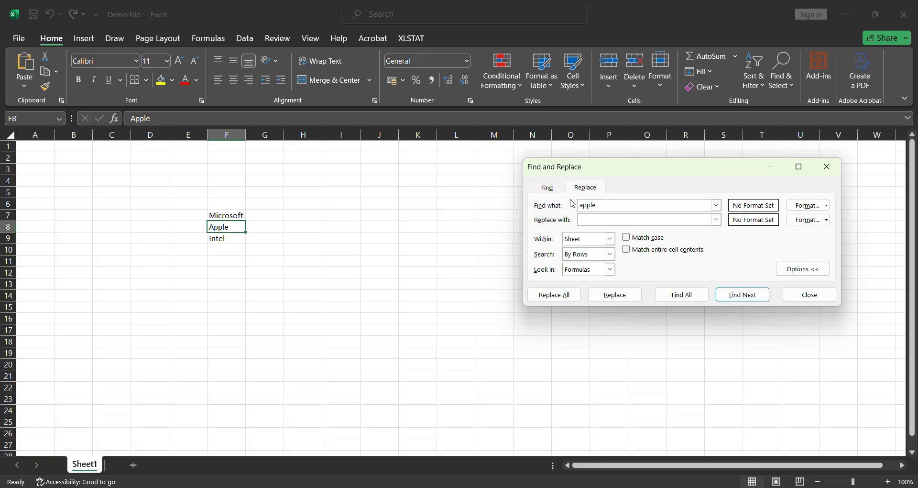
pyautogui.moveTo(598, 172); pyautogui.dragTo(366, 181)
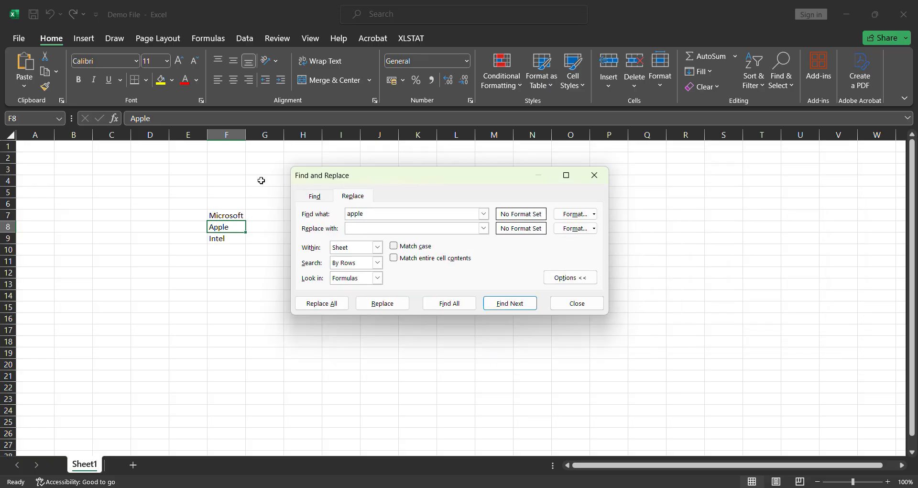
pyautogui.click(595, 175)
pyautogui.click(375, 16)
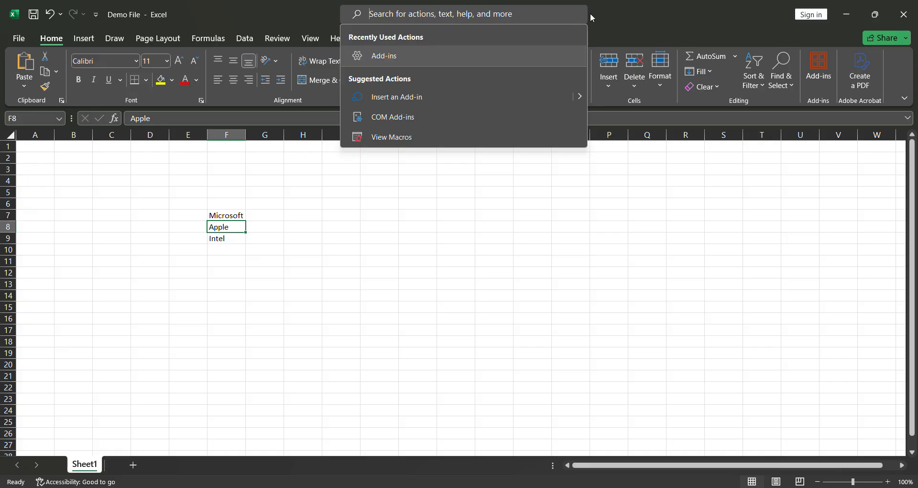
pyautogui.click(613, 16)
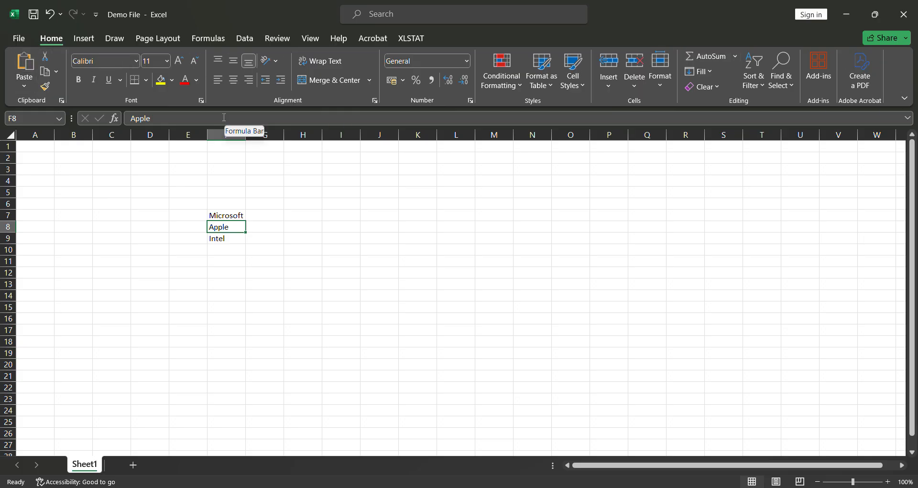
# - Examine the ribbon's command sets from Insert through Acrobat and return to the Home commands
pyautogui.click(84, 38)
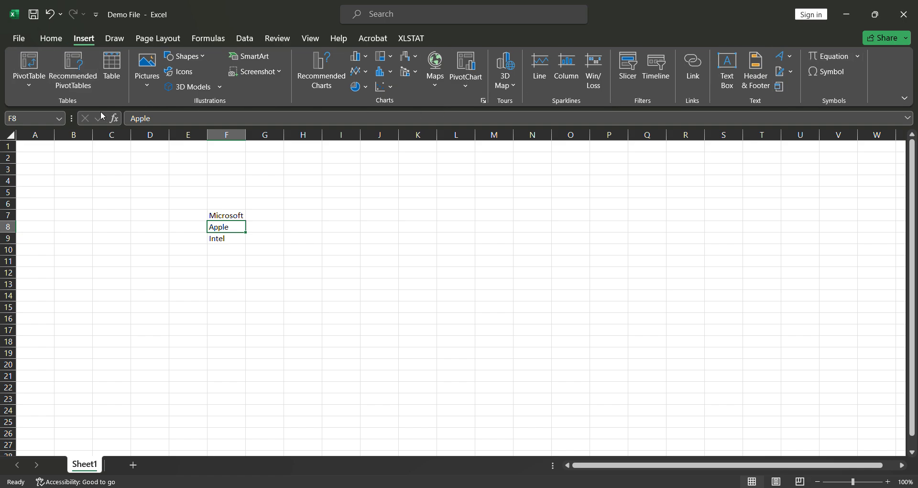
pyautogui.click(115, 39)
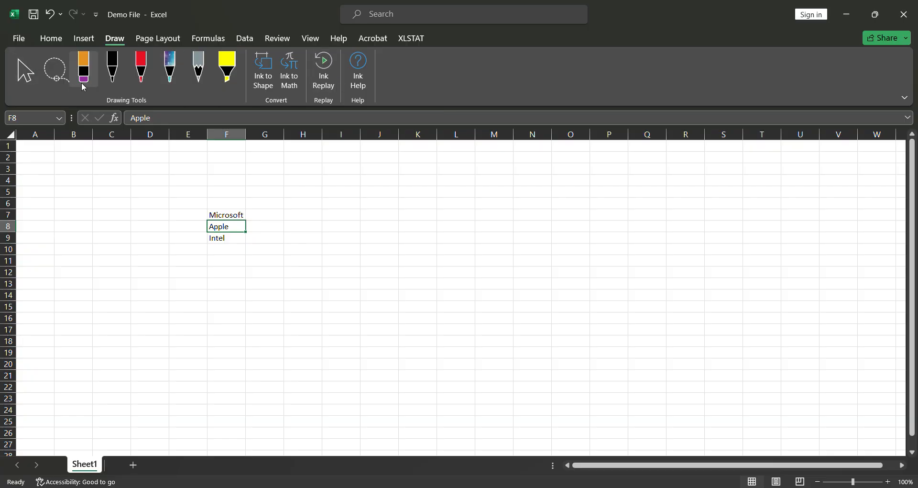
pyautogui.click(154, 41)
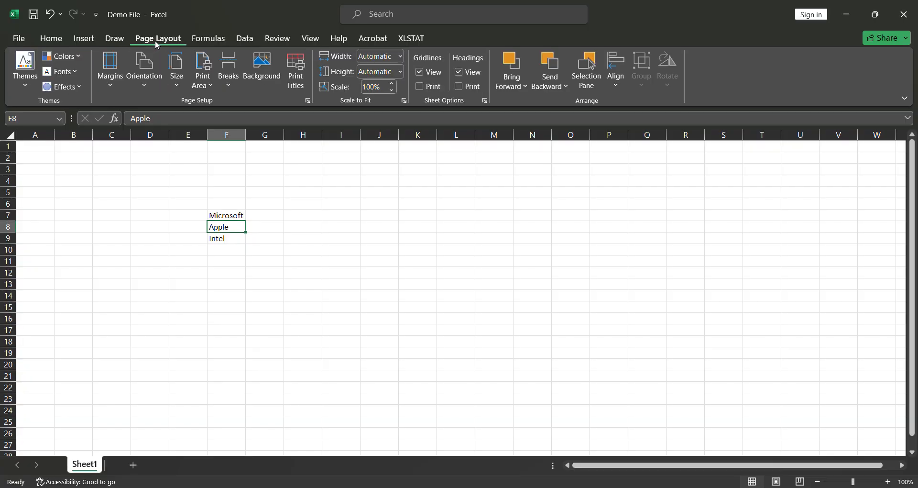
pyautogui.click(208, 39)
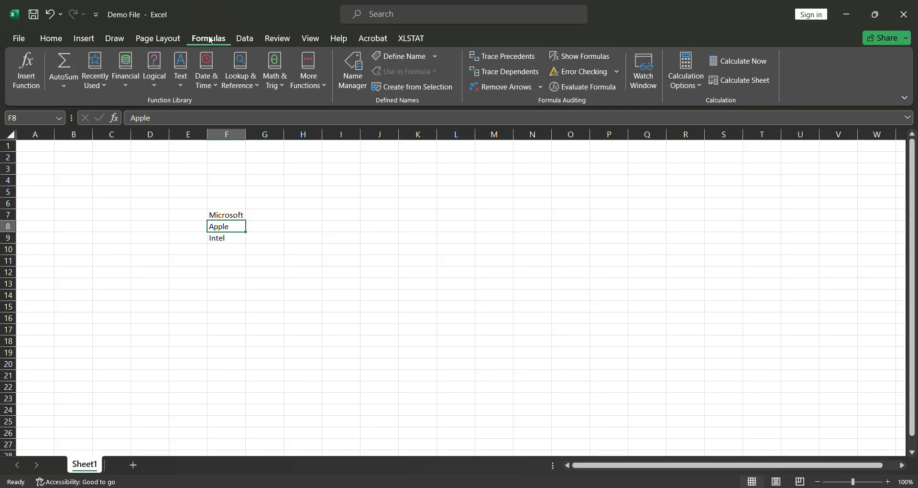
pyautogui.click(250, 39)
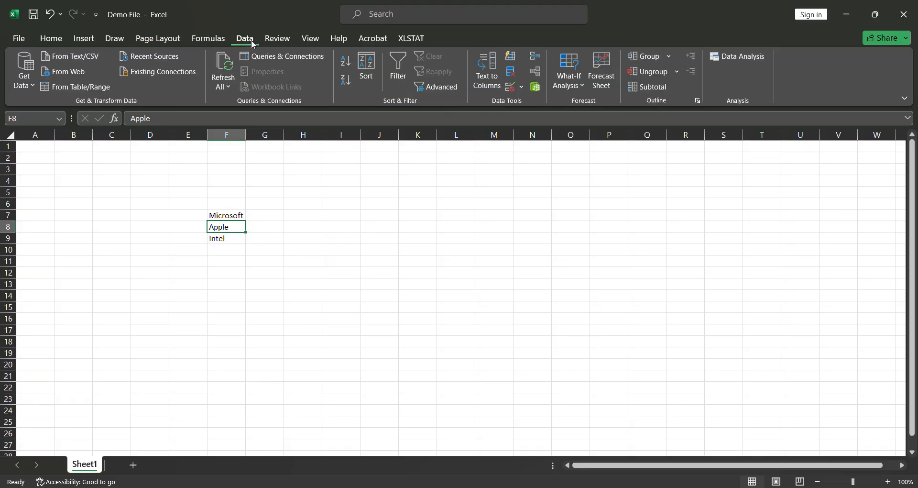
pyautogui.click(272, 39)
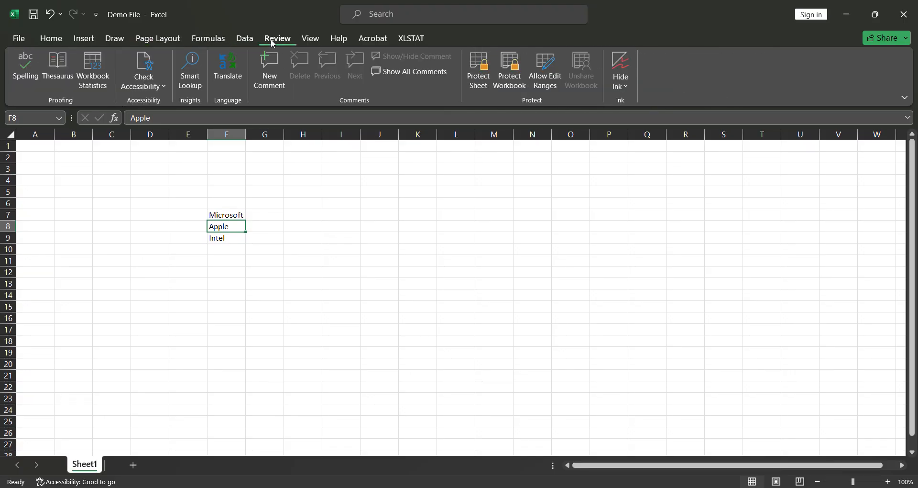
pyautogui.click(311, 39)
pyautogui.click(338, 39)
pyautogui.click(362, 40)
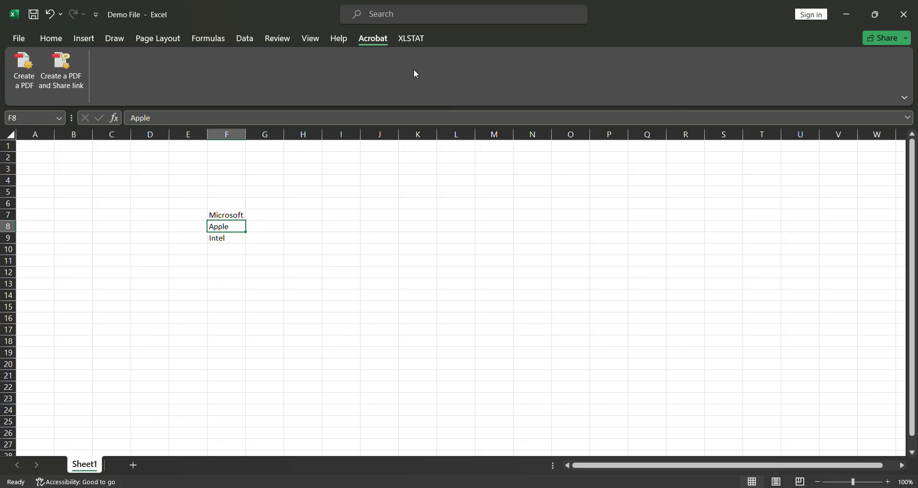
pyautogui.click(56, 39)
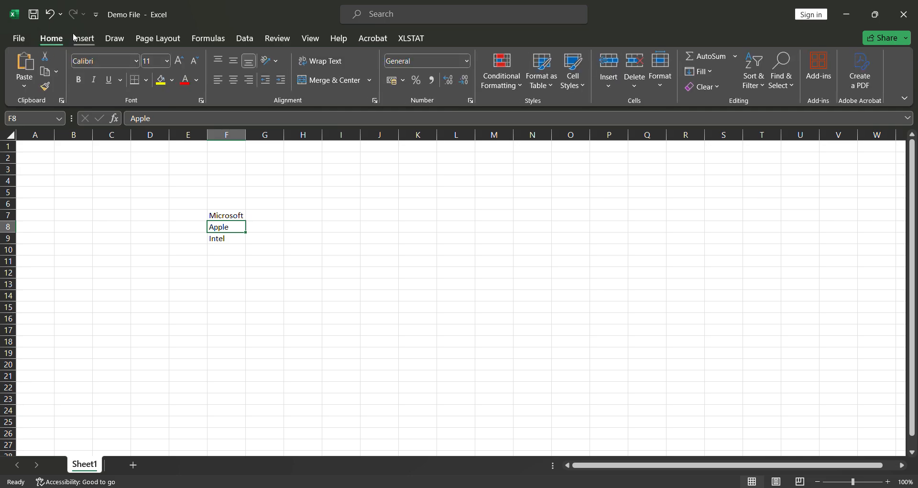
# - Examine the row and column headings by selecting whole rows between 2 and 6 and single columns between A and H
pyautogui.click(4, 159)
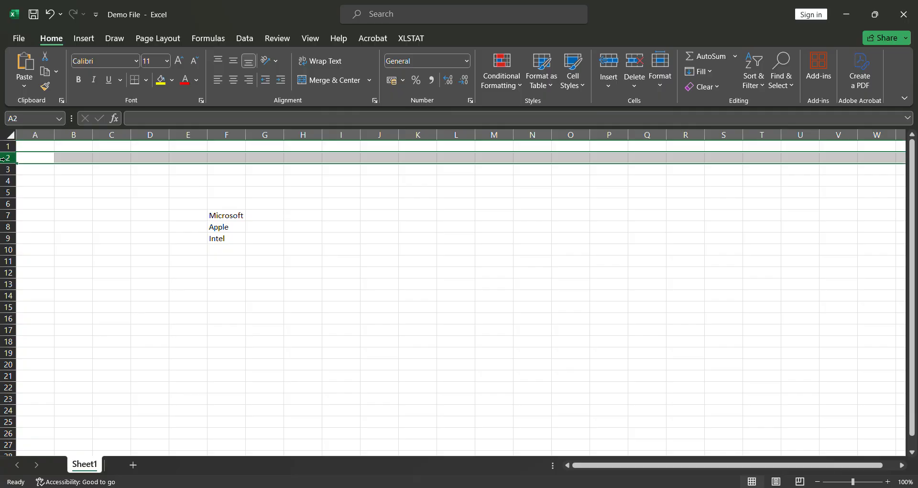
pyautogui.moveTo(3, 159); pyautogui.dragTo(6, 208)
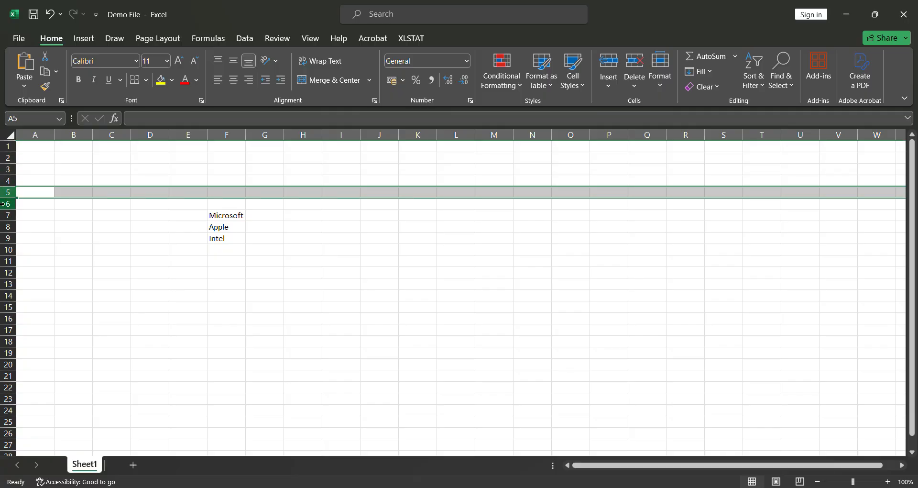
pyautogui.click(43, 134)
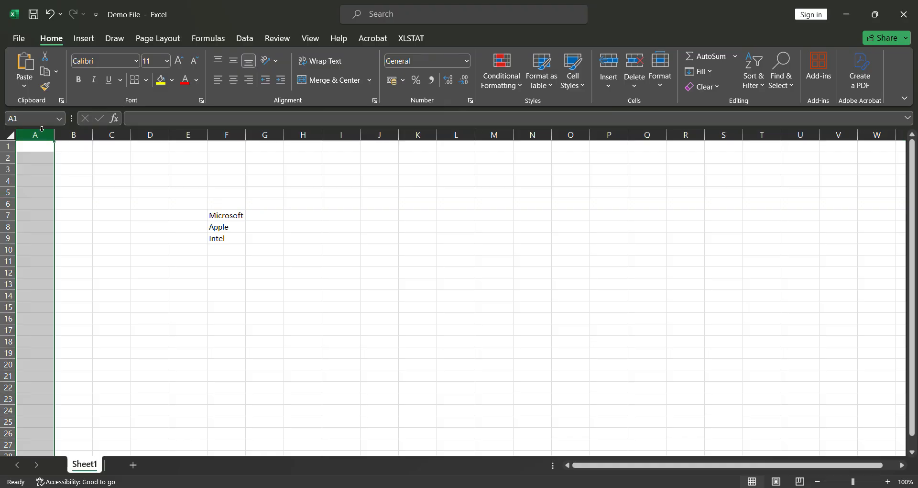
pyautogui.click(82, 134)
pyautogui.click(122, 133)
pyautogui.click(150, 134)
pyautogui.click(188, 135)
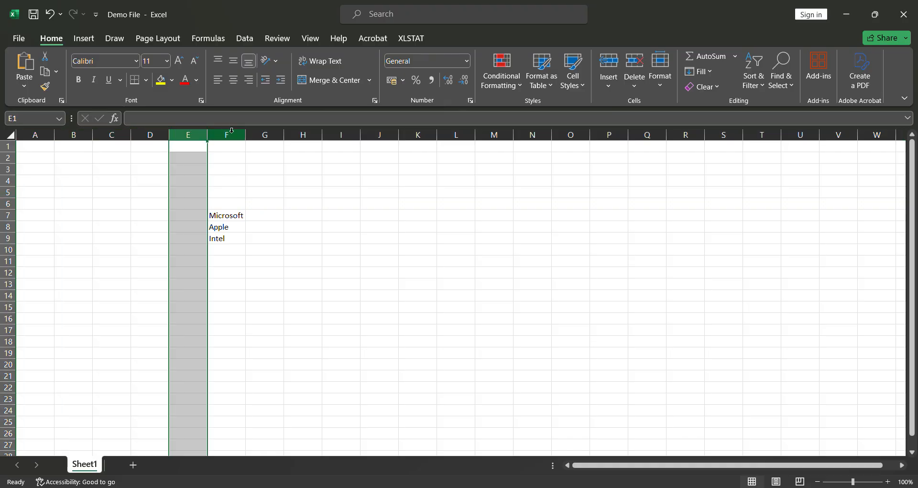
pyautogui.click(226, 134)
pyautogui.click(303, 134)
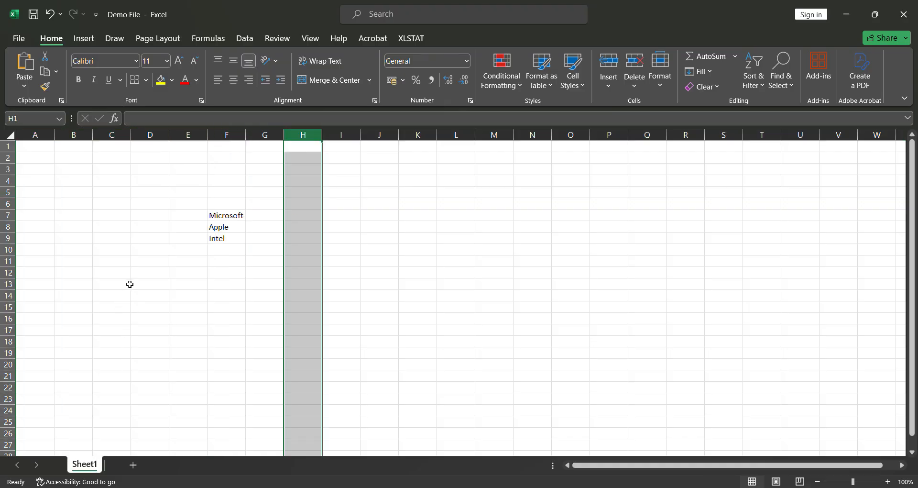
# - Go from A1 to the worksheet's last row in column A and return to A1
pyautogui.click(40, 146)
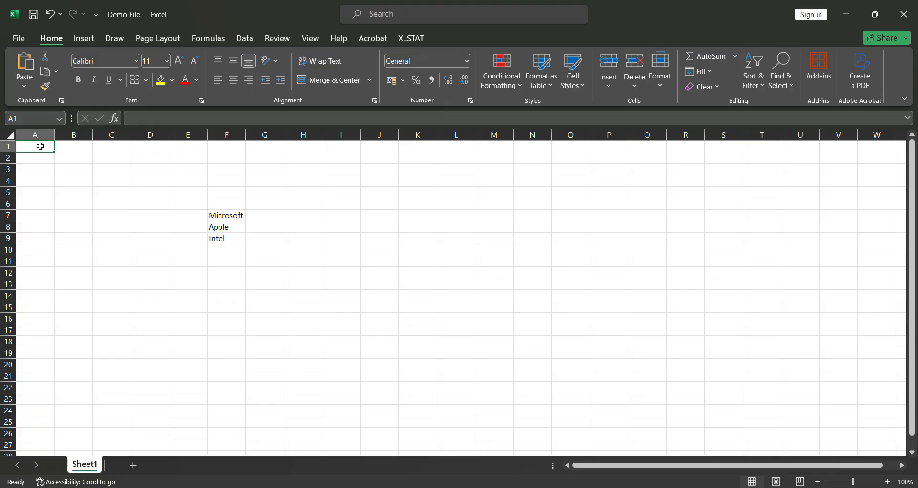
pyautogui.hotkey('ctrl', 'Down')
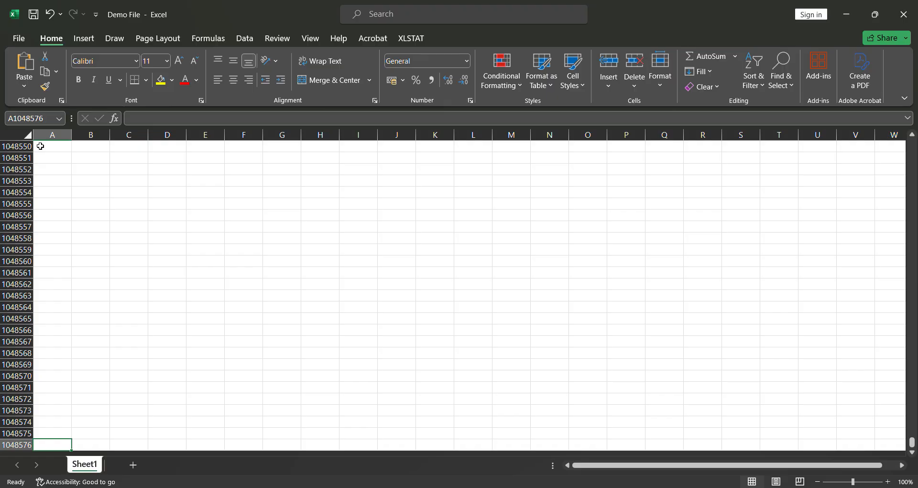
pyautogui.hotkey('ctrl', 'Up')
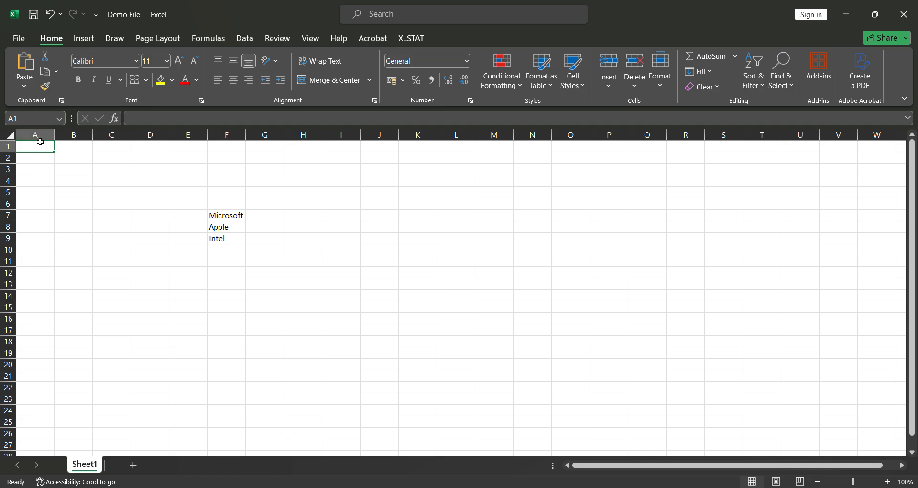
# - Enter 1 in A1, copy it across all of row 1 to count the columns, and undo the entries
pyautogui.write('1')
pyautogui.press('Tab')
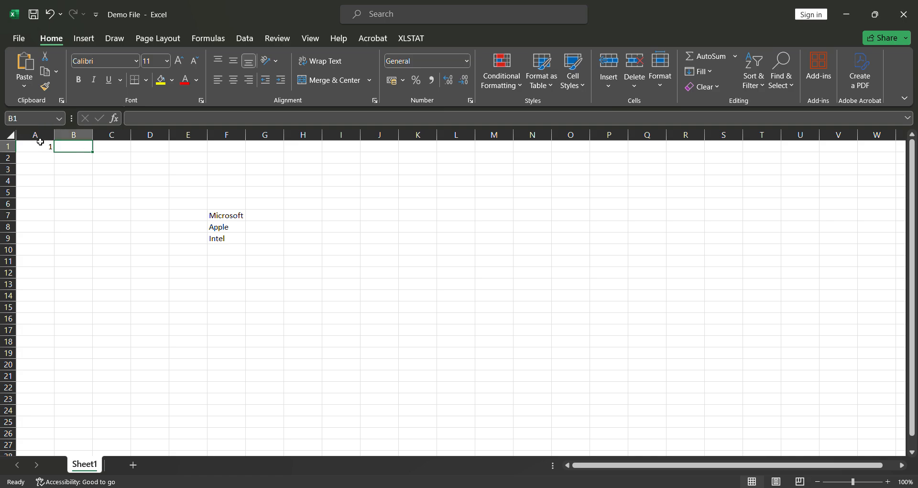
pyautogui.click(40, 142)
pyautogui.hotkey('ctrl', 'c')
pyautogui.hotkey('ctrl', 'shift', 'Right')
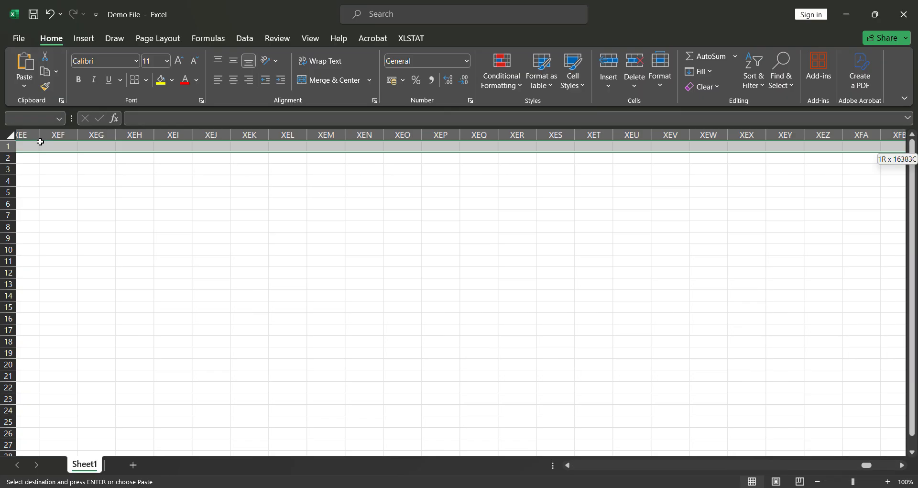
pyautogui.hotkey('ctrl', 'v')
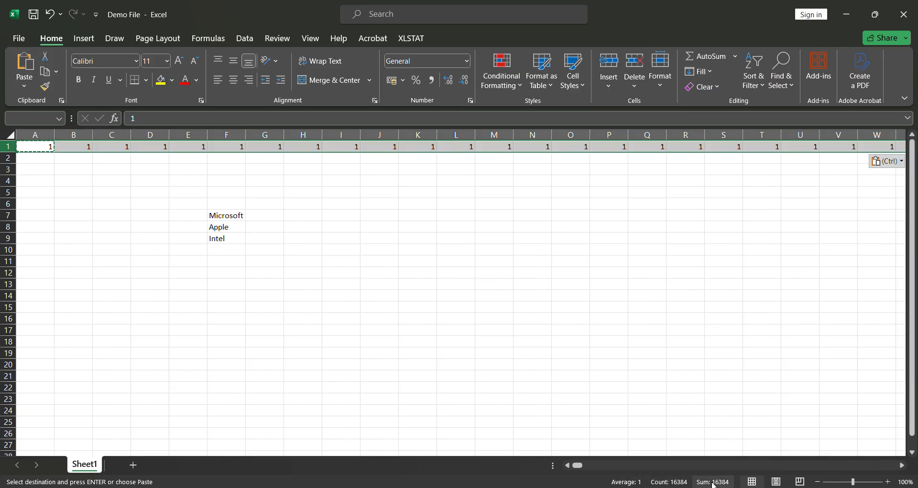
pyautogui.press('Escape')
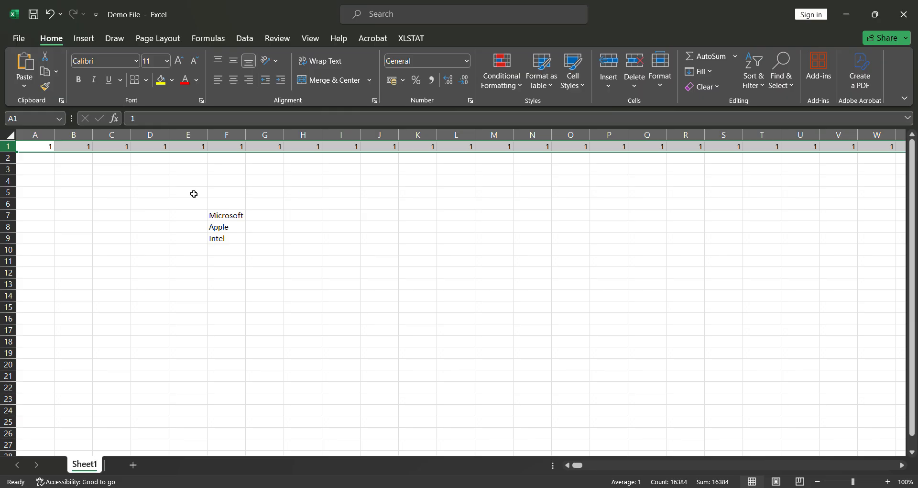
pyautogui.hotkey('ctrl', 'z')
# - Clear the company names from column F, and enter 3 in E5 and 6 in F5
pyautogui.moveTo(237, 215); pyautogui.dragTo(229, 252)
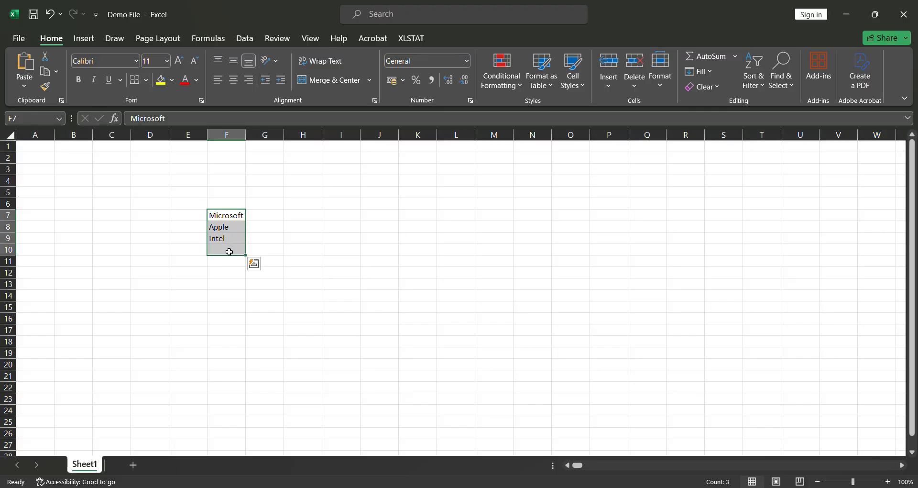
pyautogui.press('Delete')
pyautogui.click(196, 195)
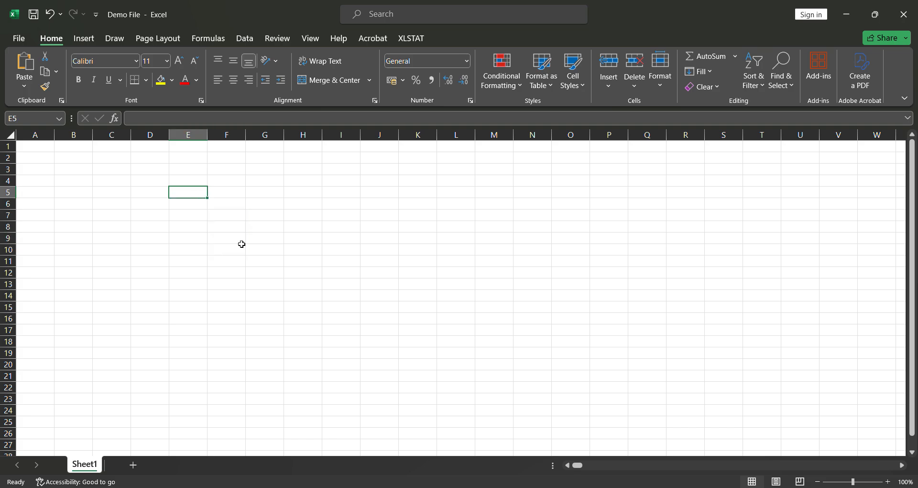
pyautogui.write('3')
pyautogui.press('Tab')
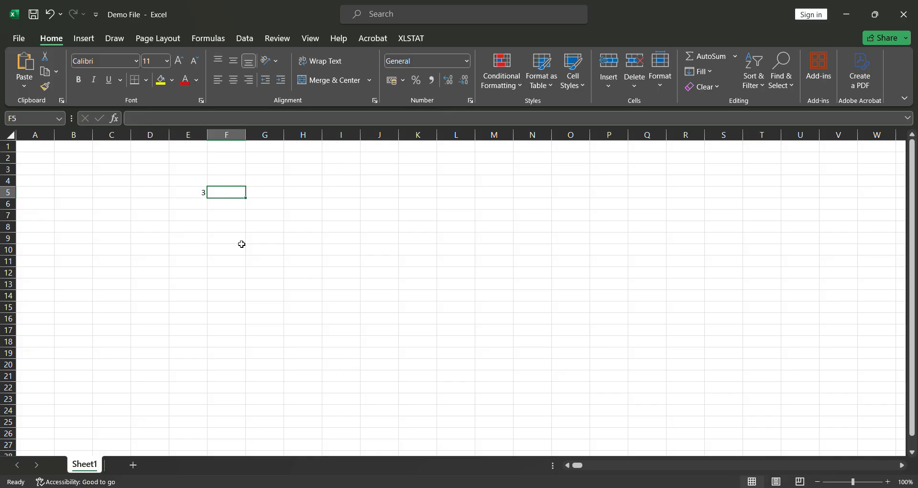
pyautogui.write('6')
pyautogui.press('Tab')
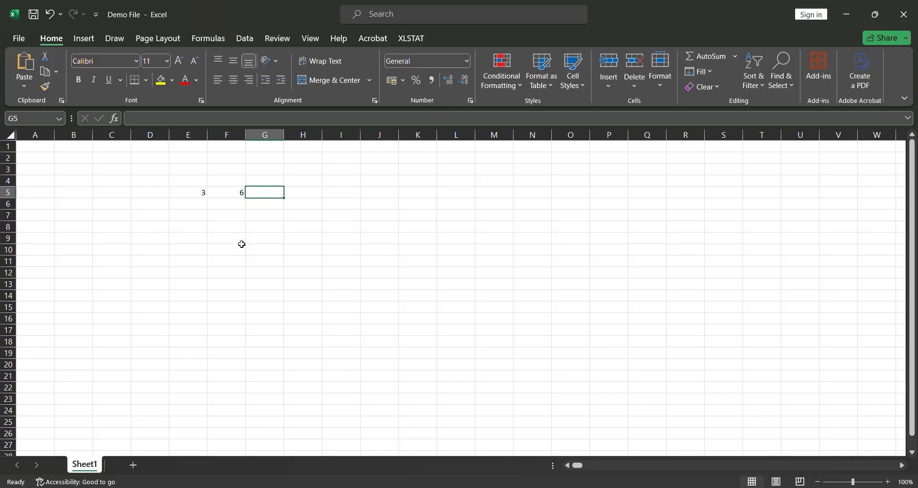
# - Add the two numbers in G5 with the formula =sum(E5,F5)
pyautogui.press('Left')
pyautogui.press('Left')
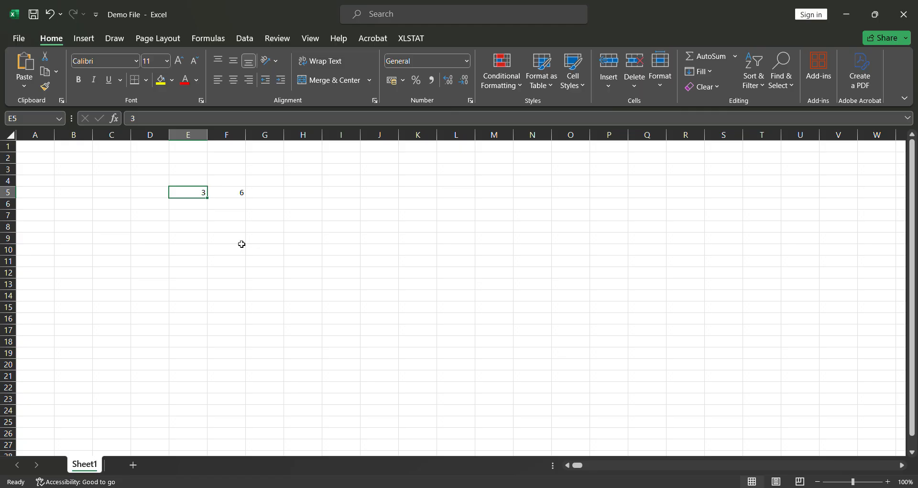
pyautogui.press('Right')
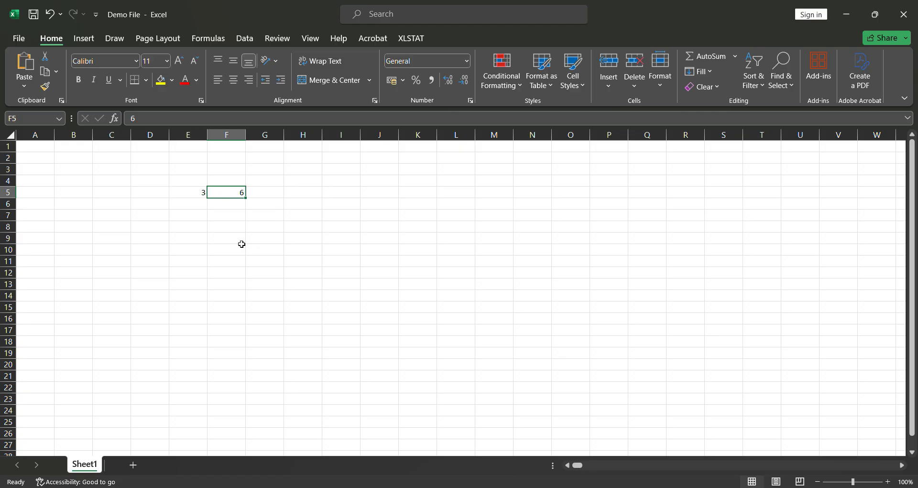
pyautogui.press('Right')
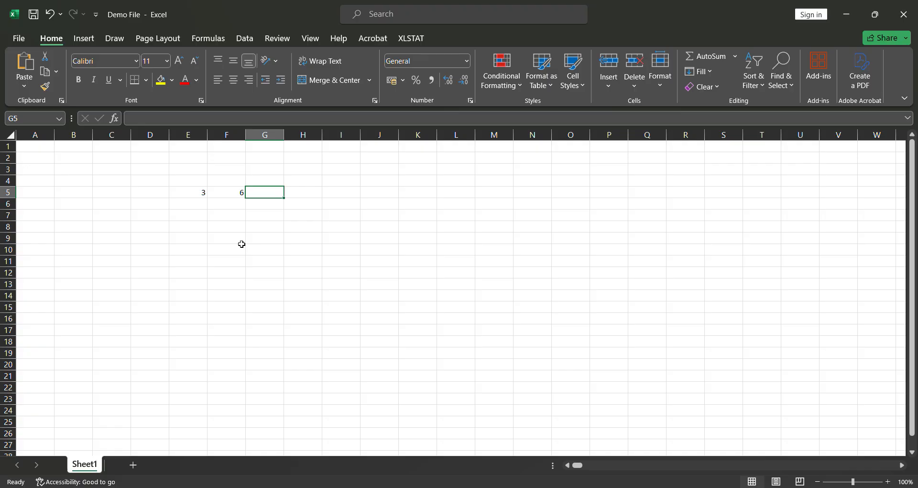
pyautogui.write('=')
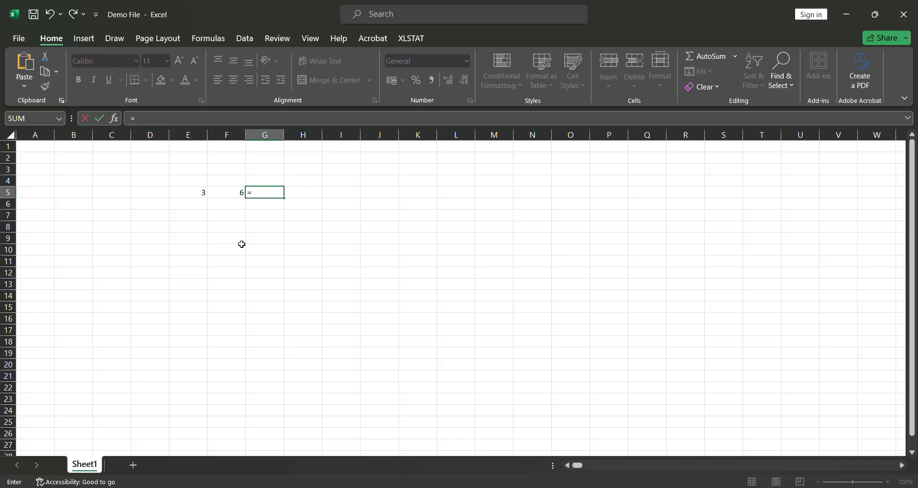
pyautogui.write('sum')
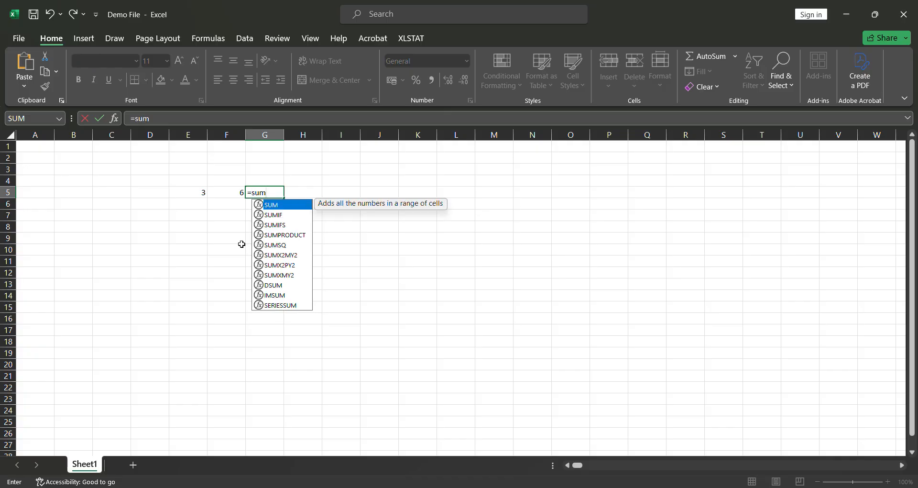
pyautogui.write('(')
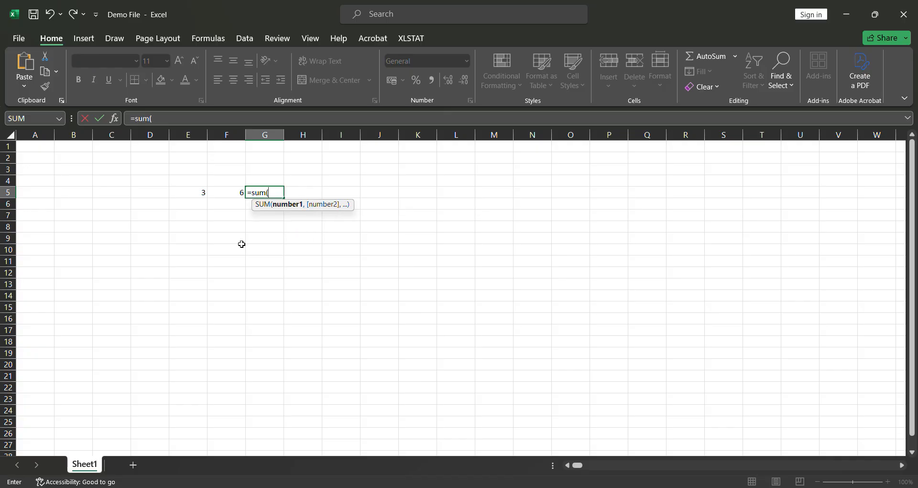
pyautogui.press('Left')
pyautogui.press('Left')
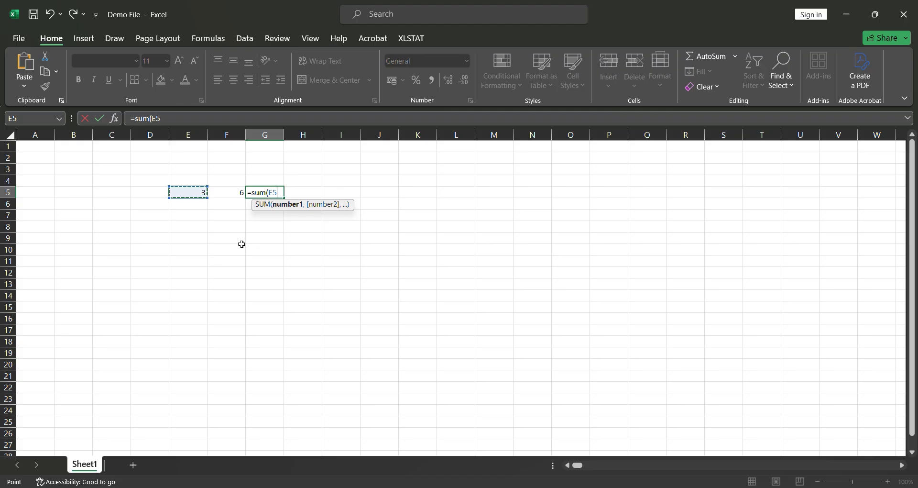
pyautogui.write(',')
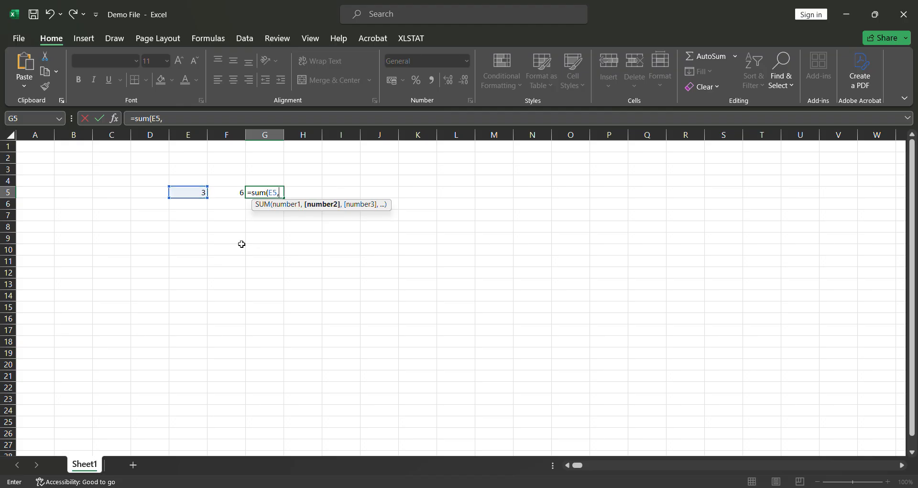
pyautogui.press('Left')
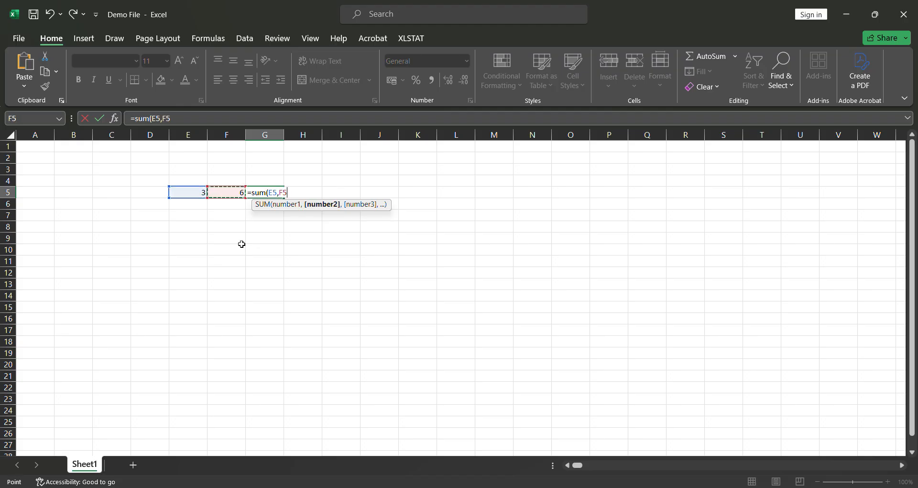
pyautogui.write(')')
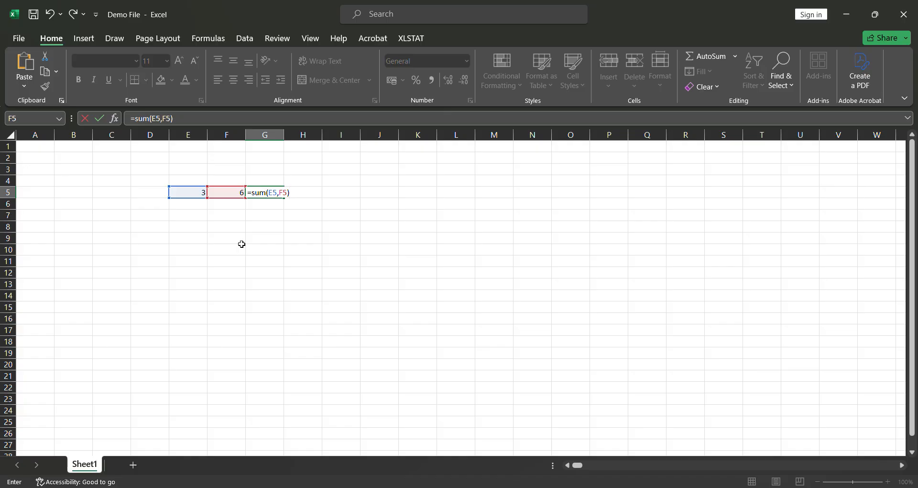
pyautogui.press('Return')
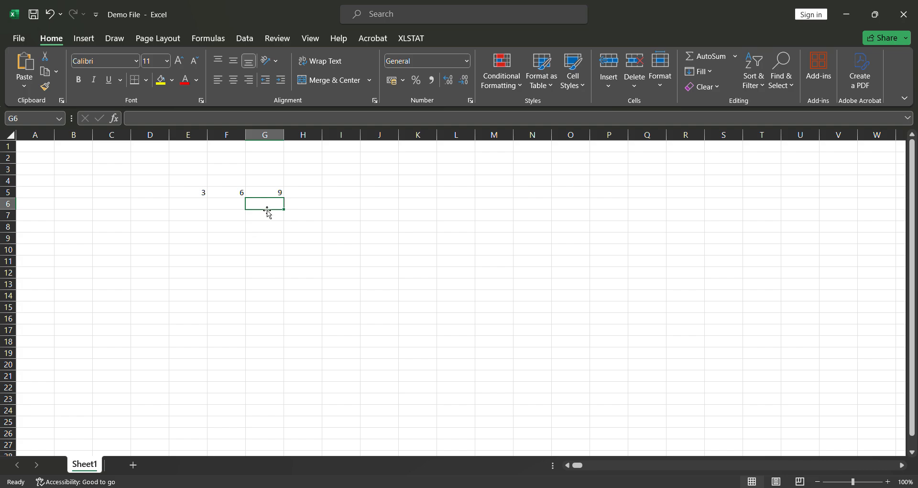
# - Examine the SUM formula of G5 in the cell itself and in the formula bar, without changing it
pyautogui.click(264, 191)
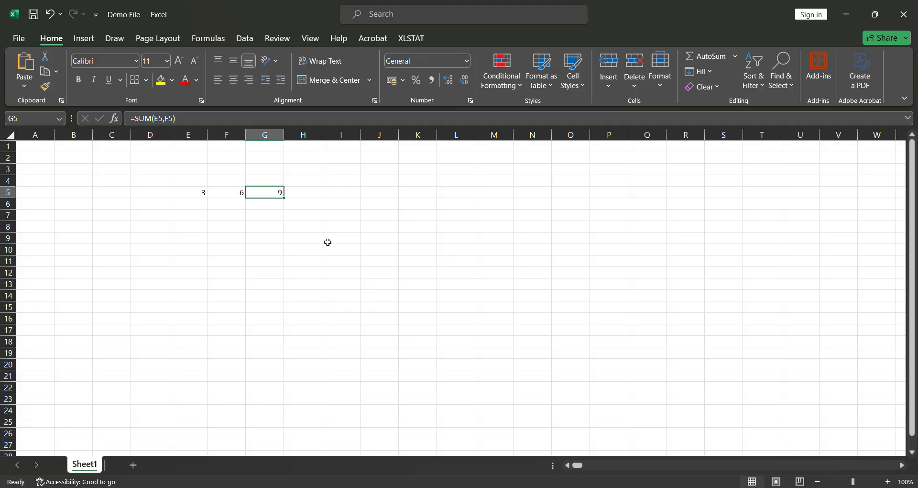
pyautogui.doubleClick(276, 192)
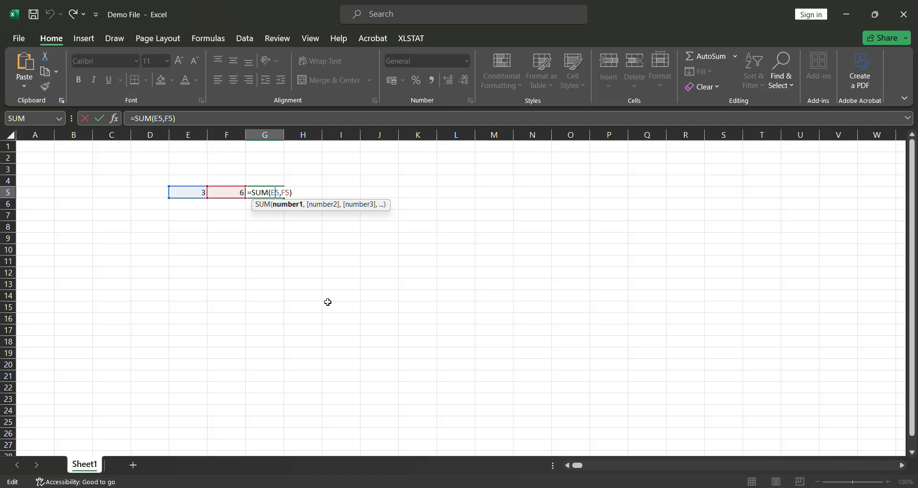
pyautogui.press('Return')
pyautogui.press('Up')
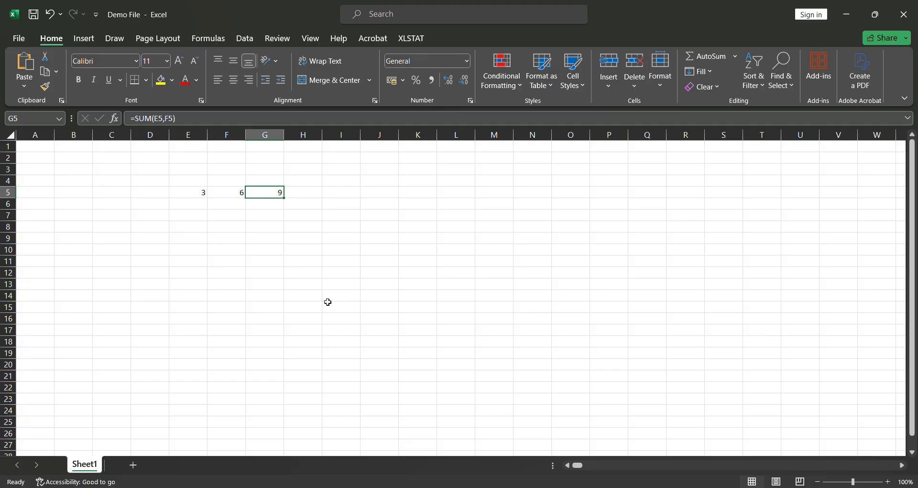
pyautogui.moveTo(175, 118); pyautogui.dragTo(128, 123)
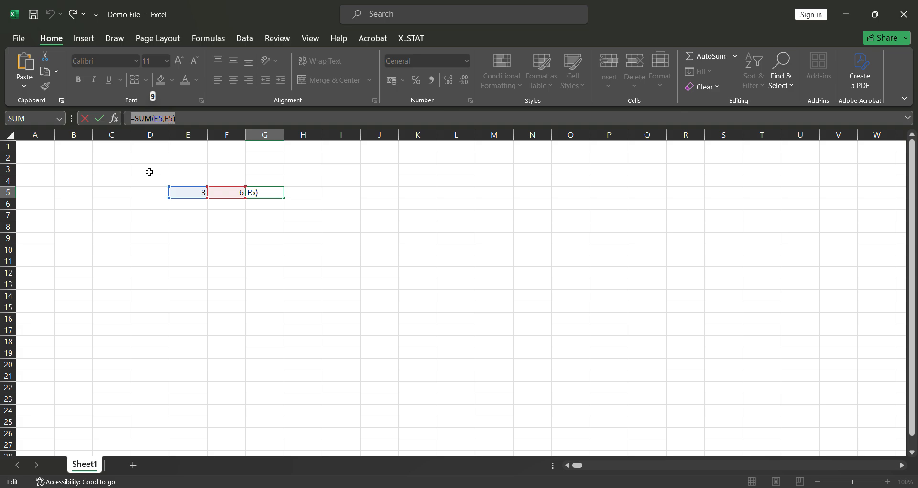
pyautogui.press('Return')
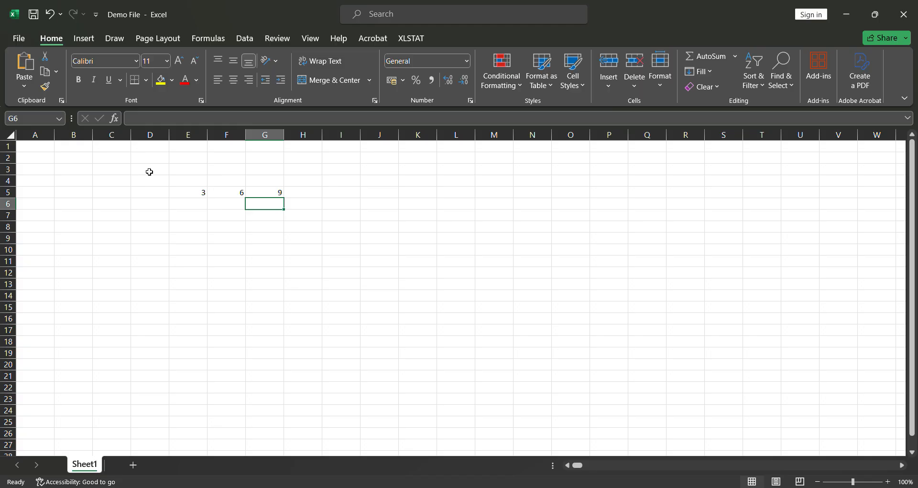
# - Compare the underlying contents of E5, F5 and G5 by selecting them one after another
pyautogui.press('Left')
pyautogui.press('Left')
pyautogui.press('Up')
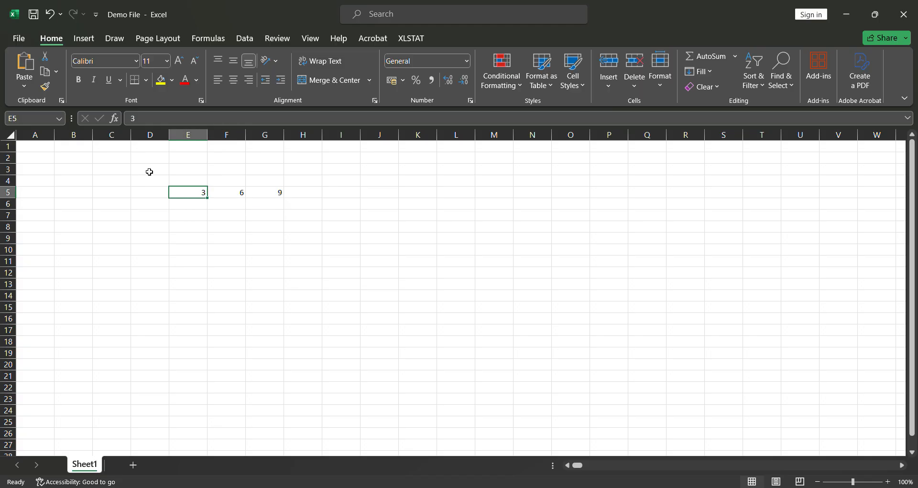
pyautogui.press('Right')
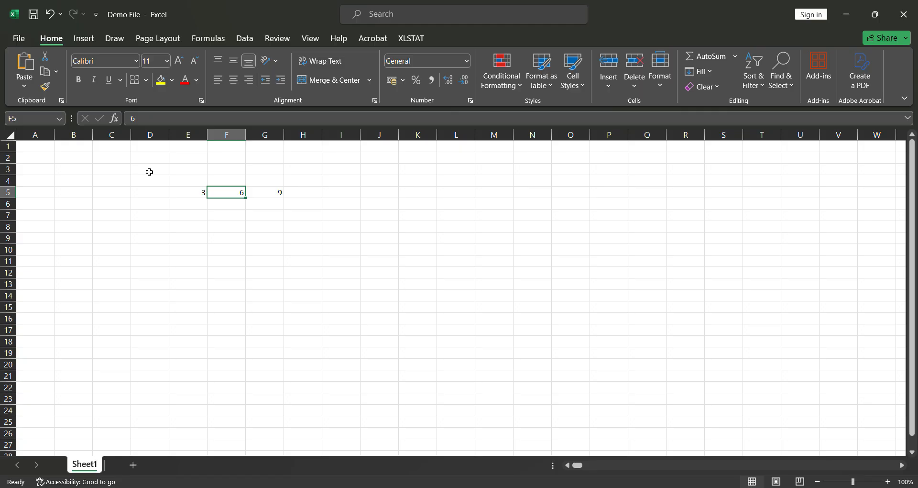
pyautogui.press('Right')
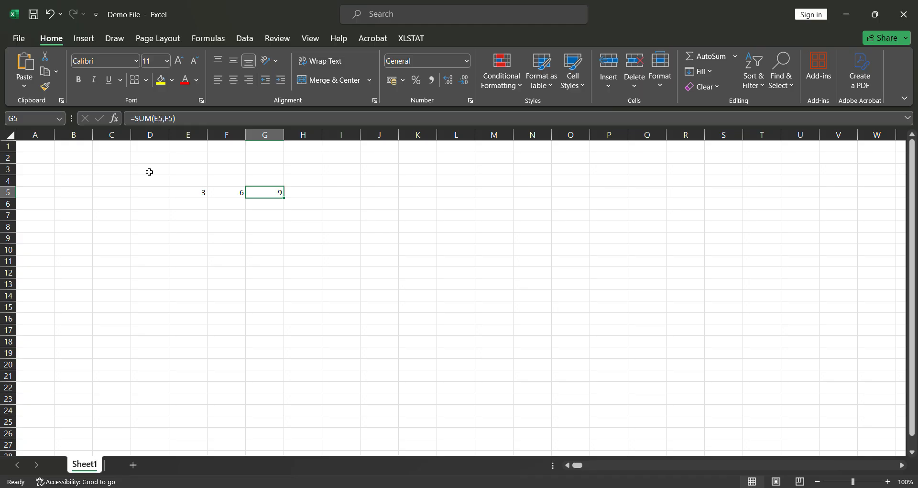
pyautogui.rightClick(94, 469)
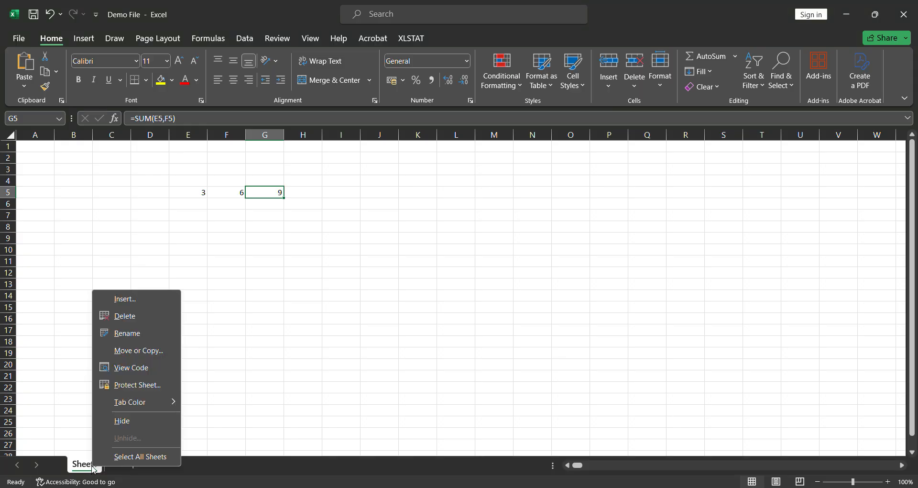
pyautogui.click(142, 329)
pyautogui.press('Return')
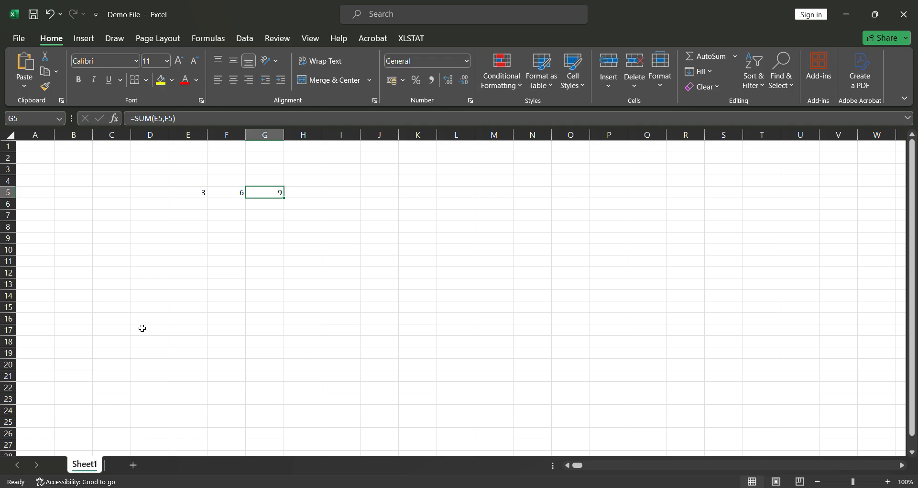
# - Rename the worksheet Sheet1 as Demo1
pyautogui.doubleClick(94, 468)
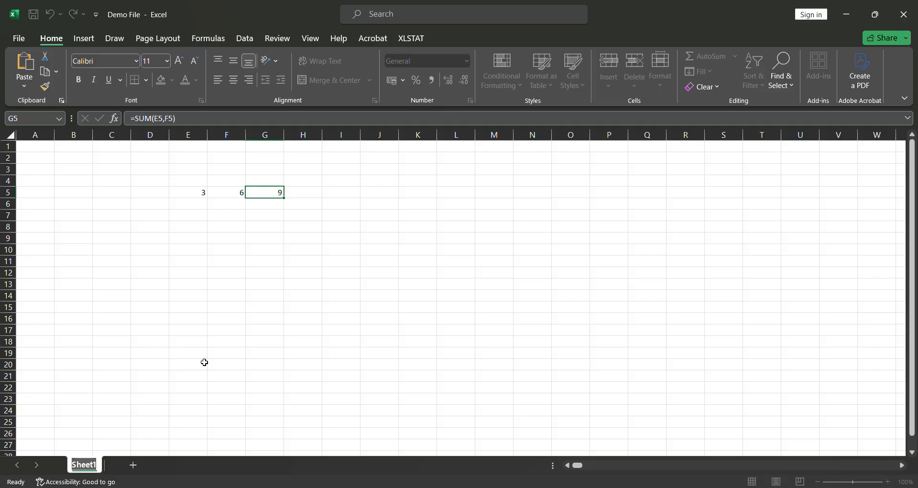
pyautogui.write('Demo1')
pyautogui.press('Return')
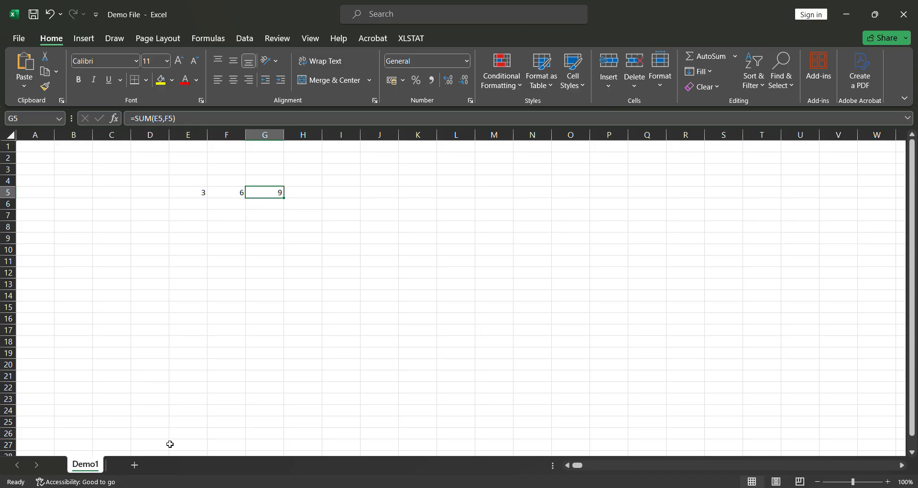
# - Add a new worksheet after Demo1 and name it Demo2
pyautogui.click(134, 470)
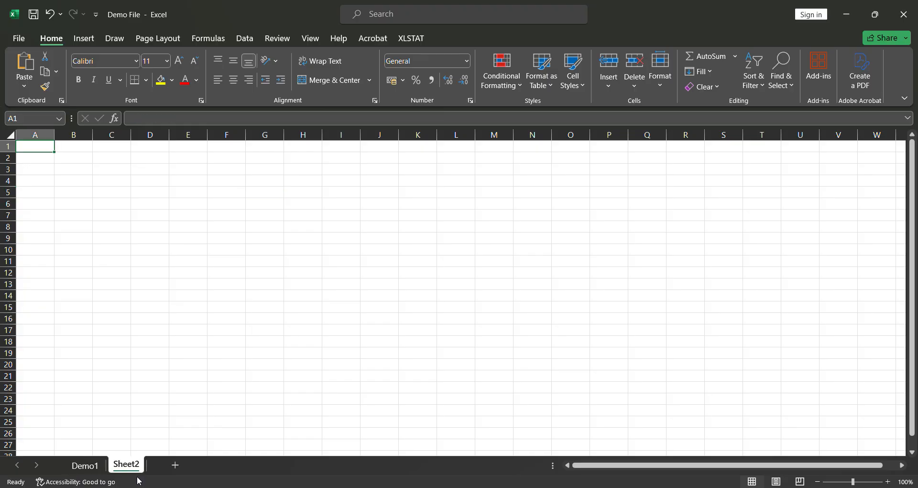
pyautogui.doubleClick(132, 465)
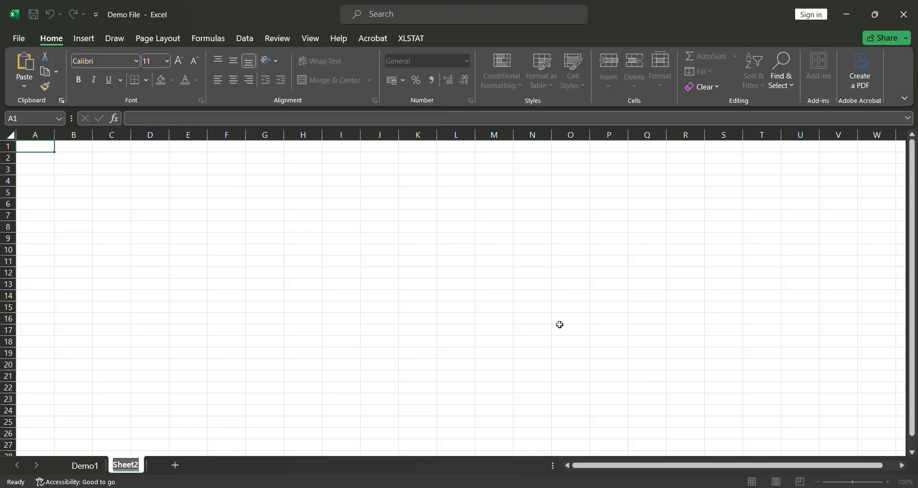
pyautogui.write('Demo2')
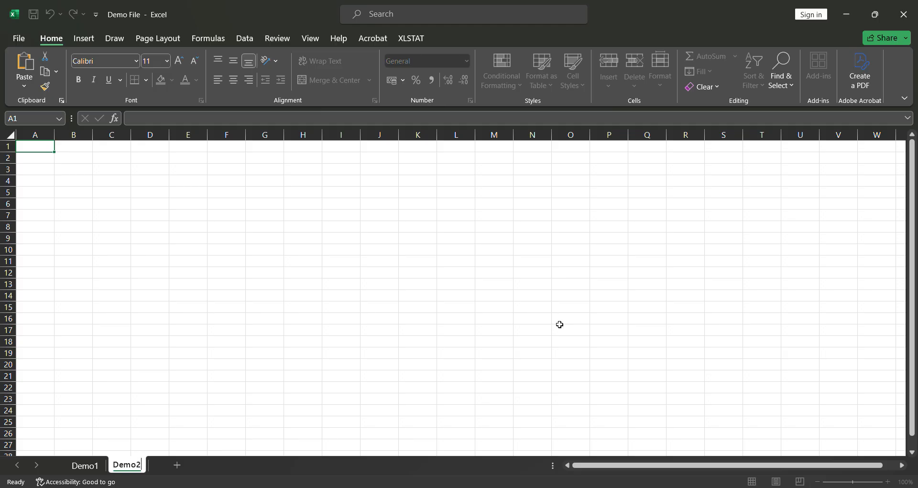
pyautogui.press('Return')
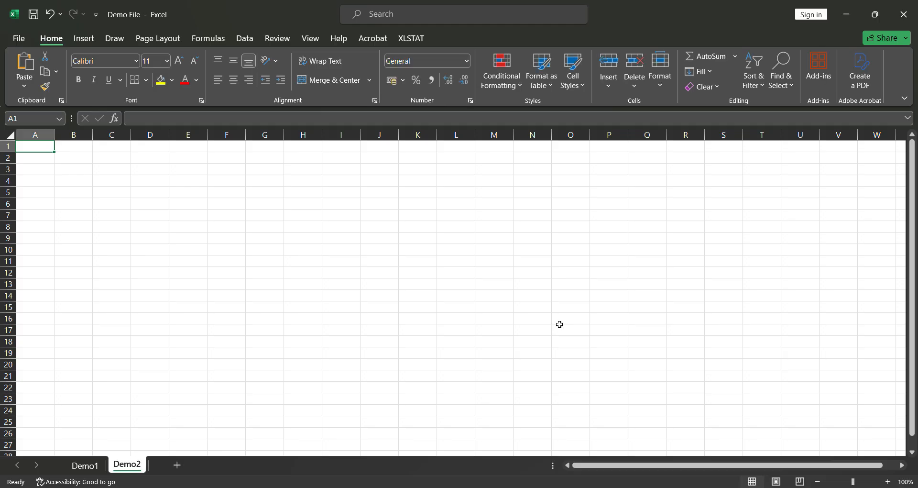